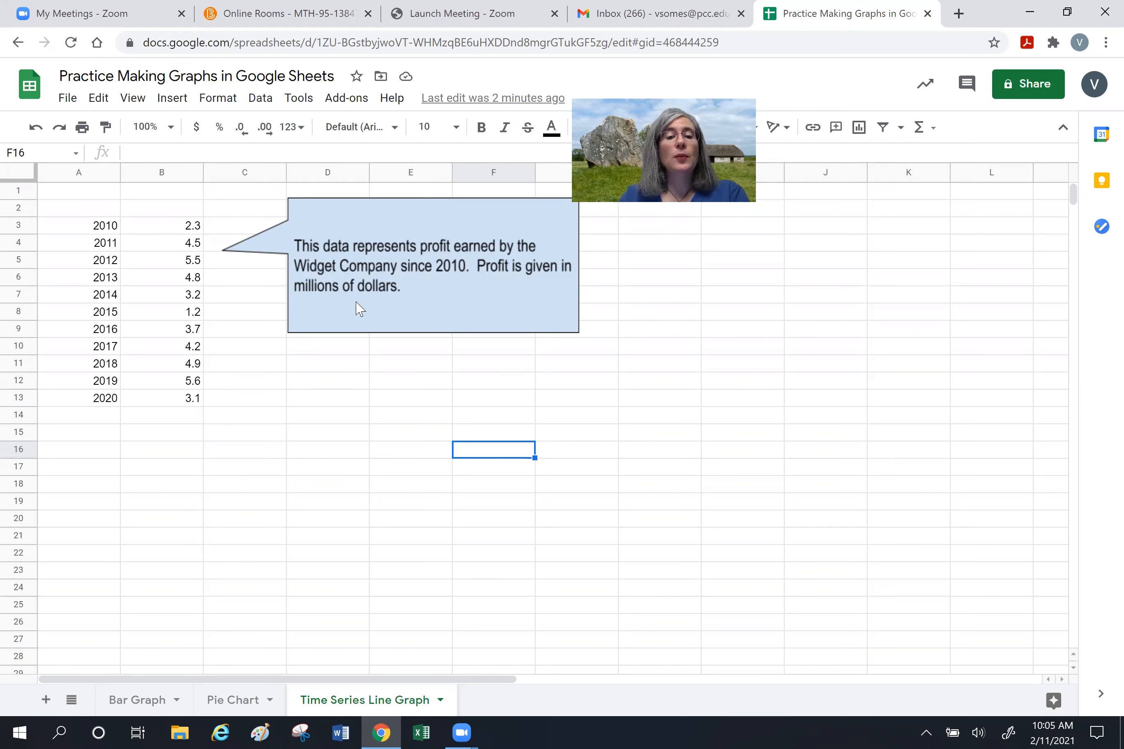
- Insert a chart from the year and profit data in A3:B13
click(93, 225)
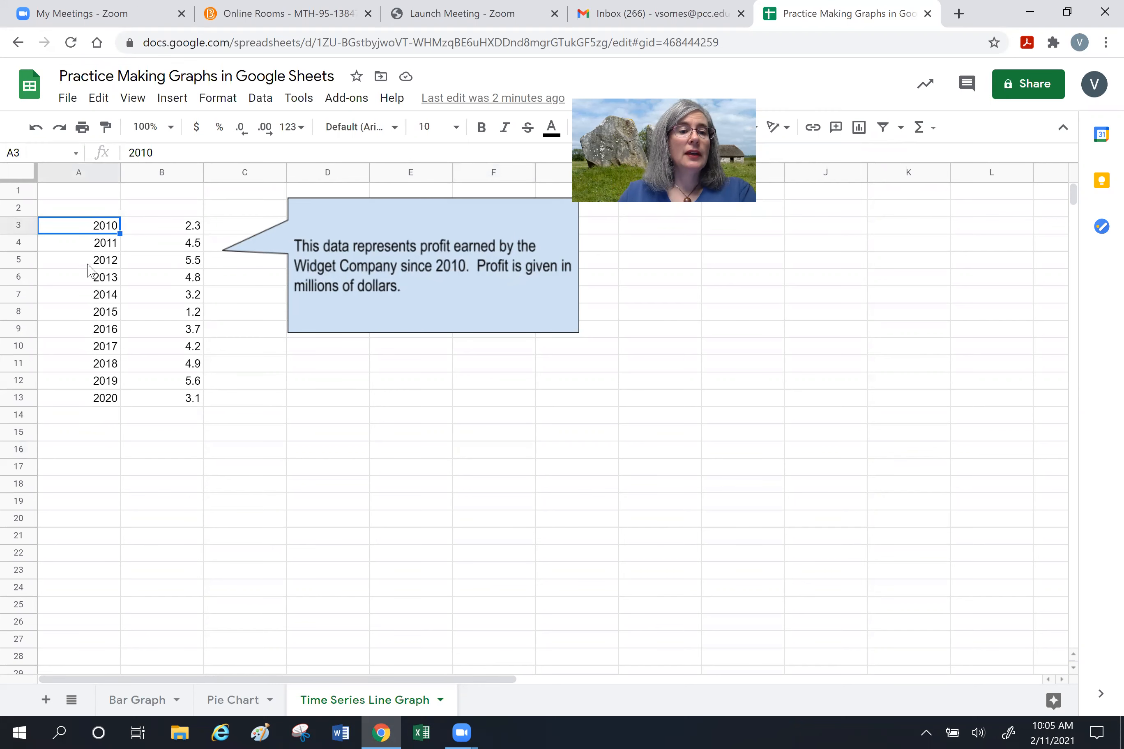
click(170, 227)
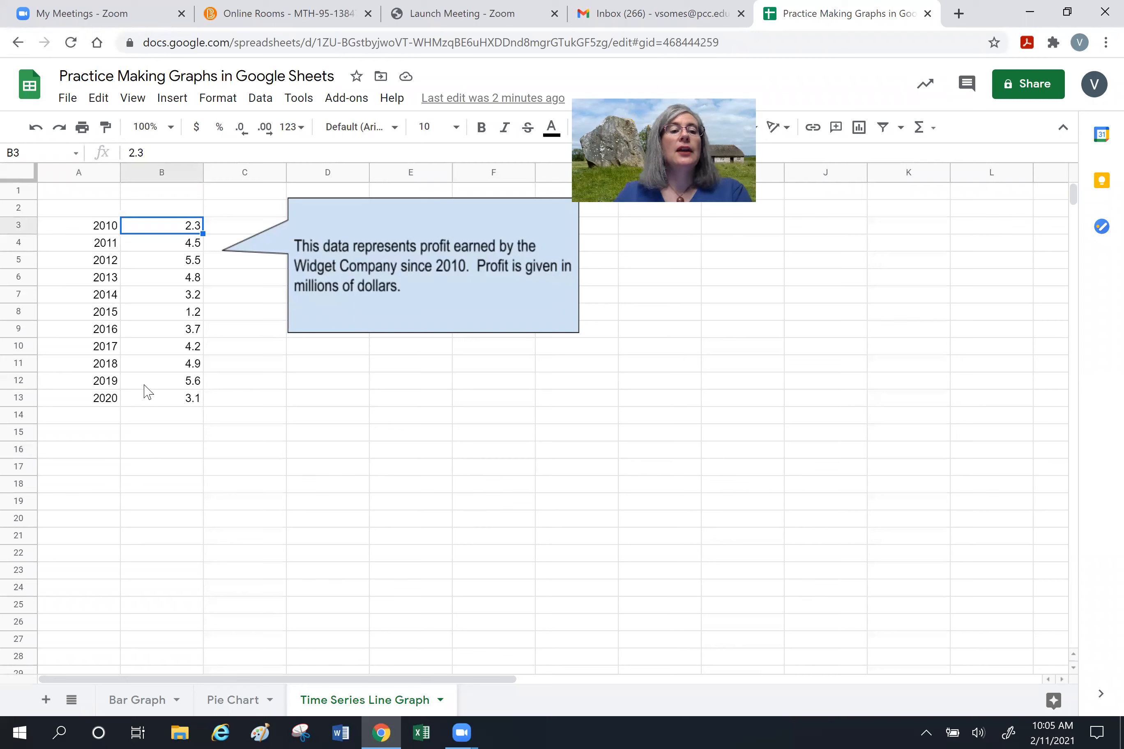
click(68, 223)
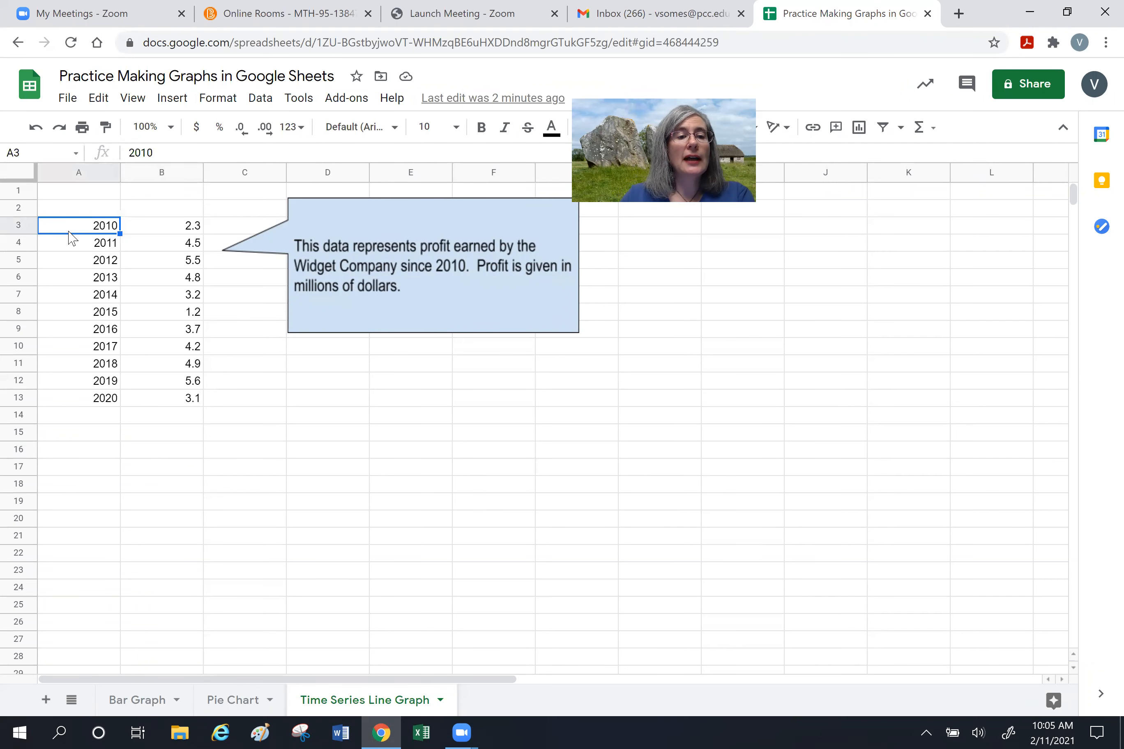
shift+click(189, 402)
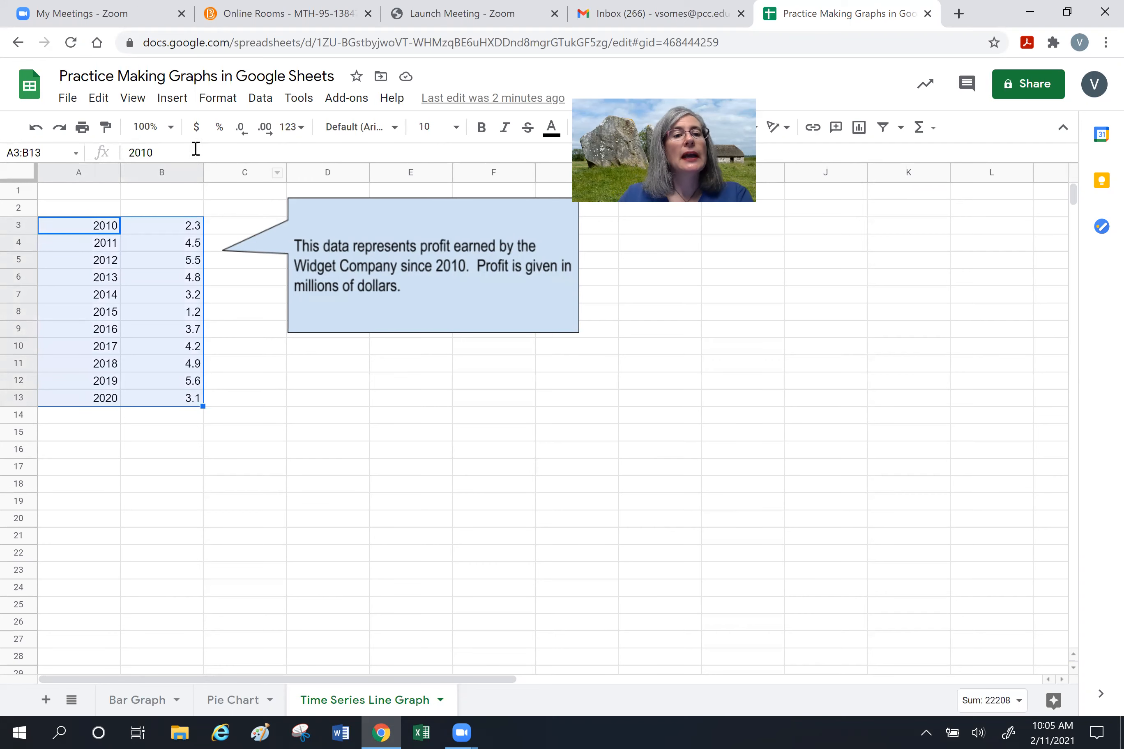
click(171, 101)
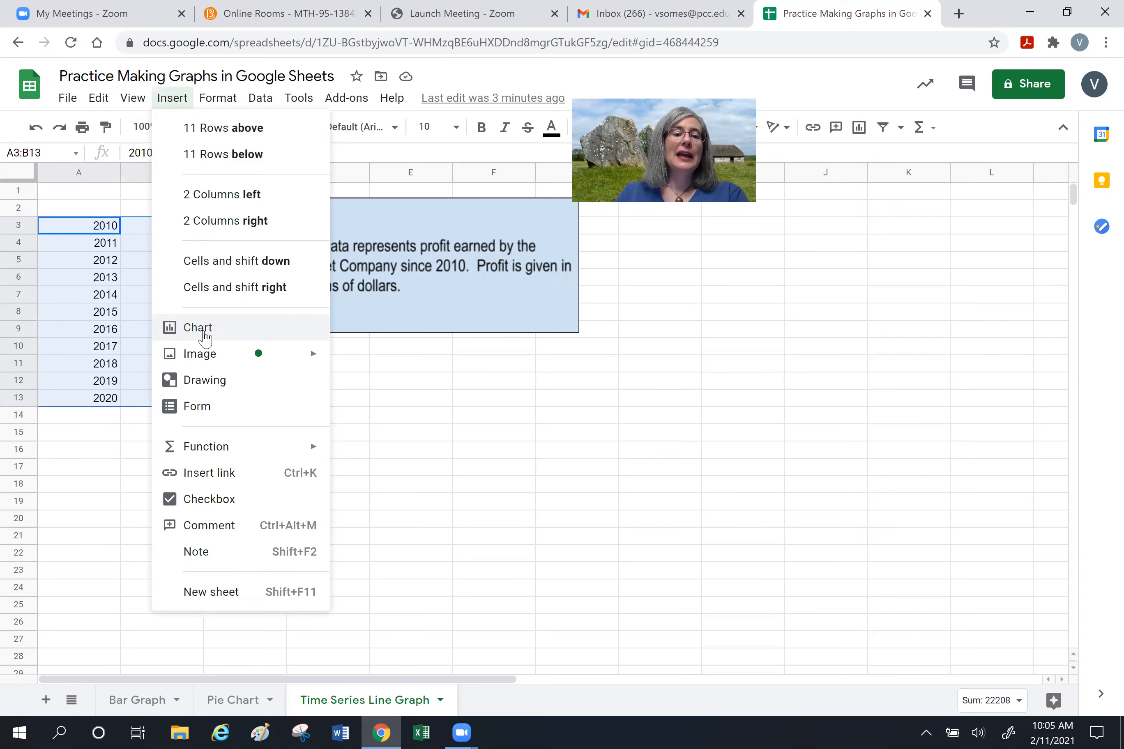
click(209, 334)
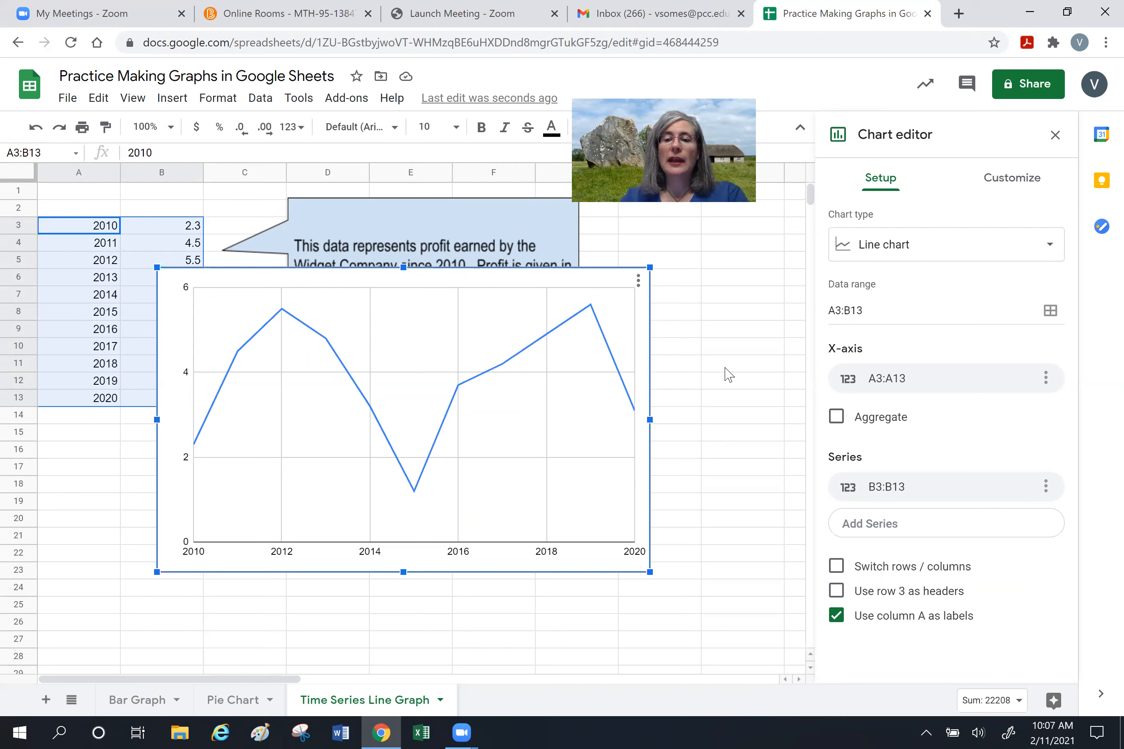
- Close the chart editor by deselecting the line chart, and reopen the chart for editing
click(724, 352)
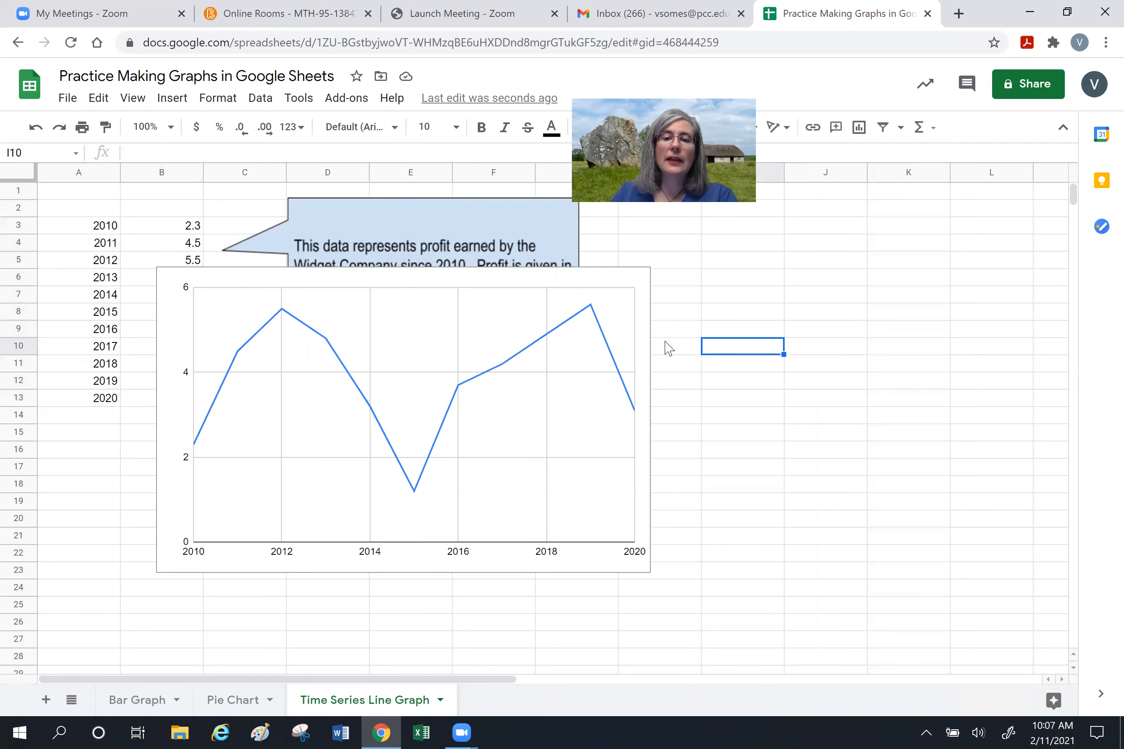
click(623, 290)
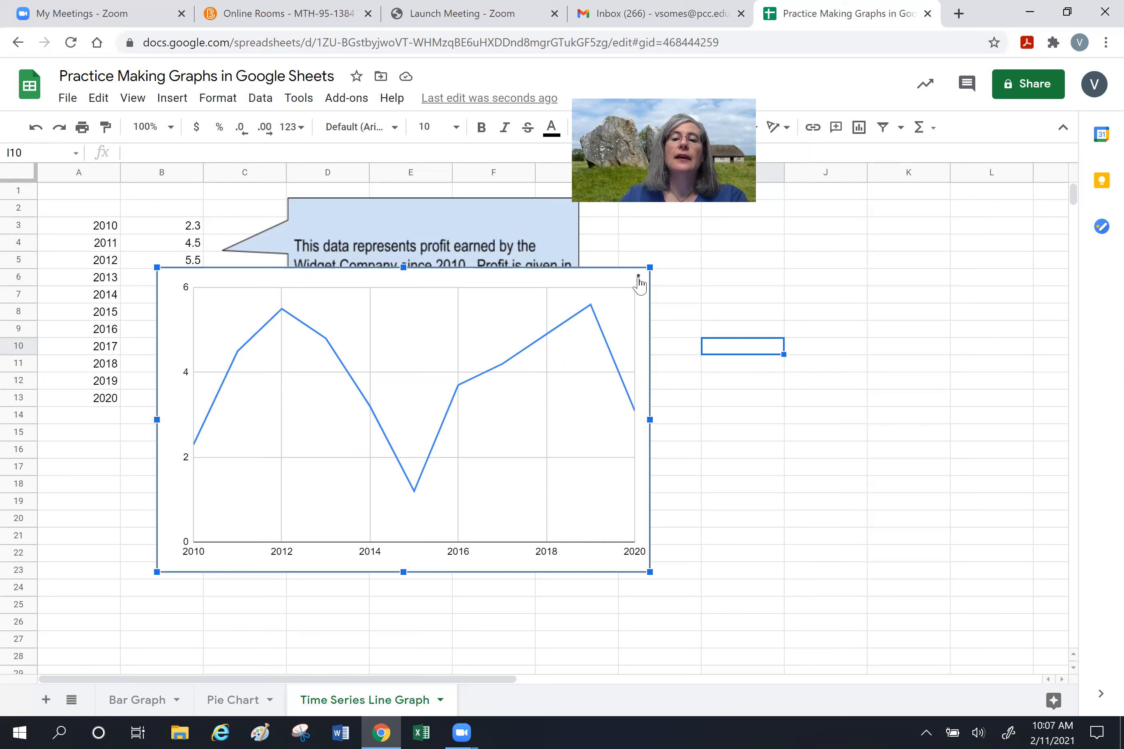
click(638, 278)
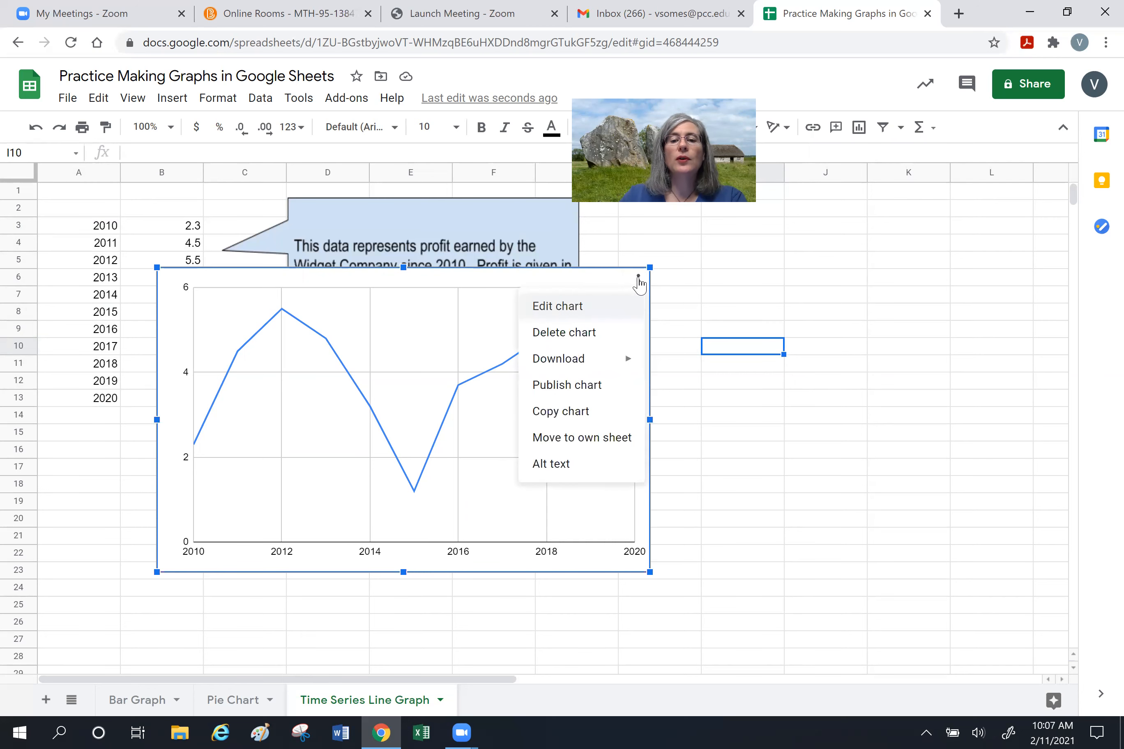
click(564, 309)
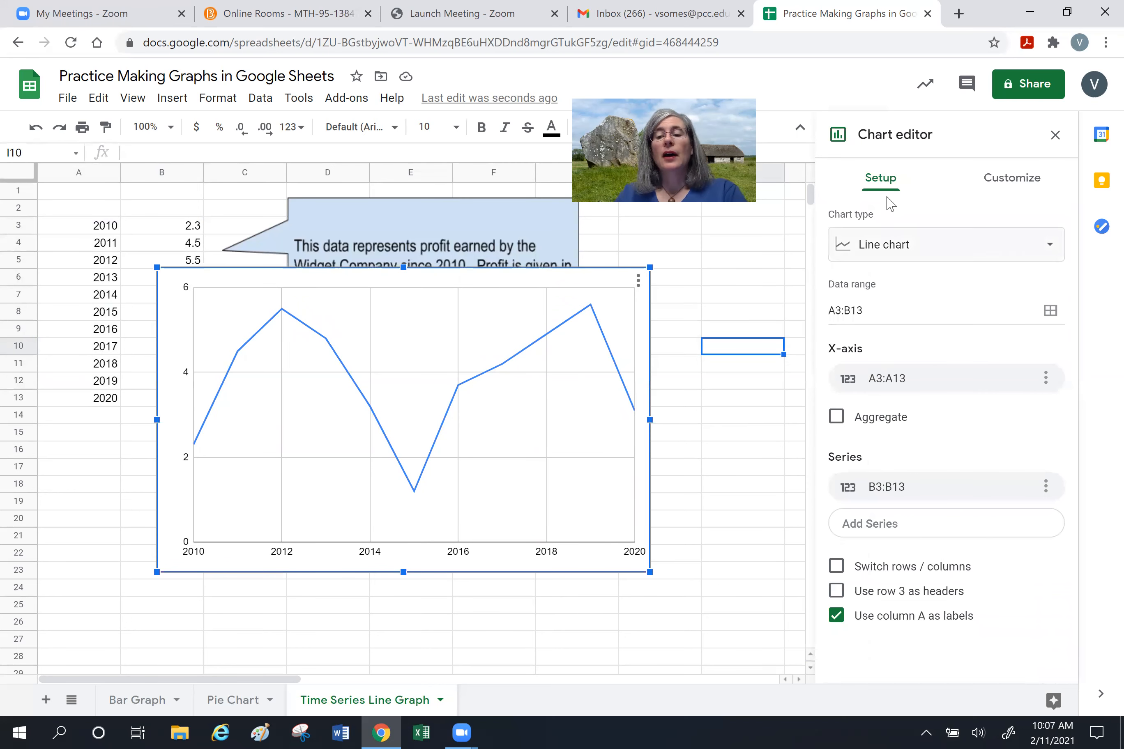
- Try the Scatter chart type on the profit chart, and return it to Line chart
click(878, 257)
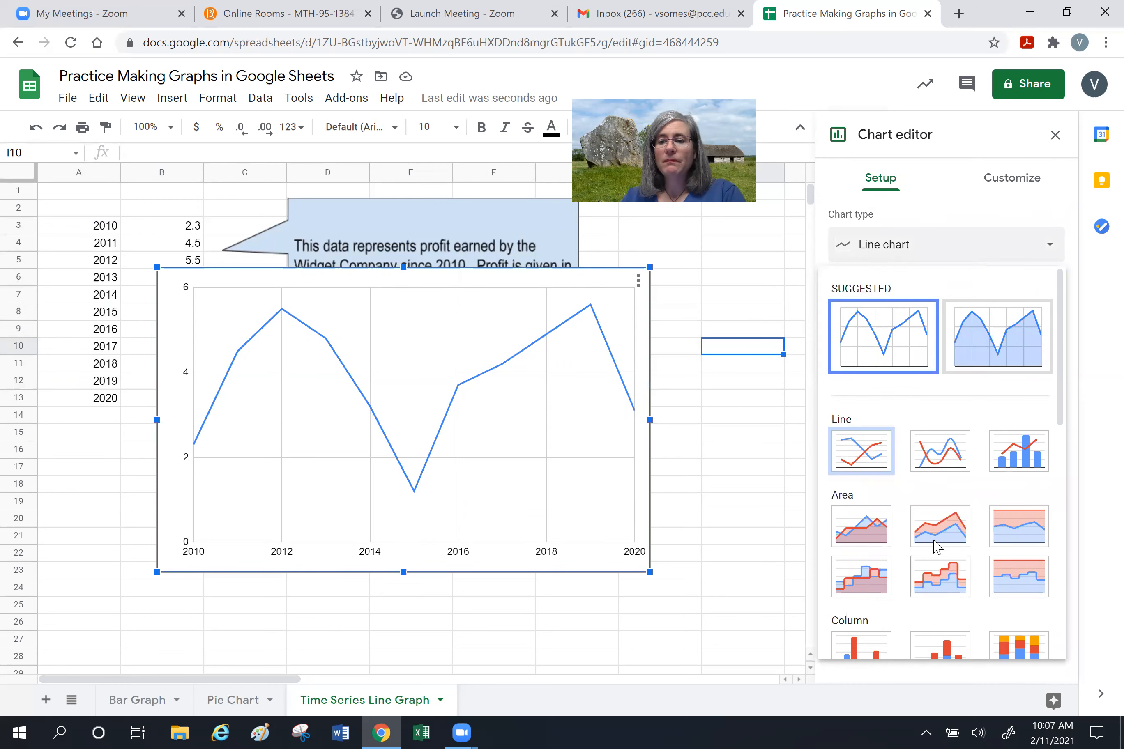
scroll(940, 522, down, 5)
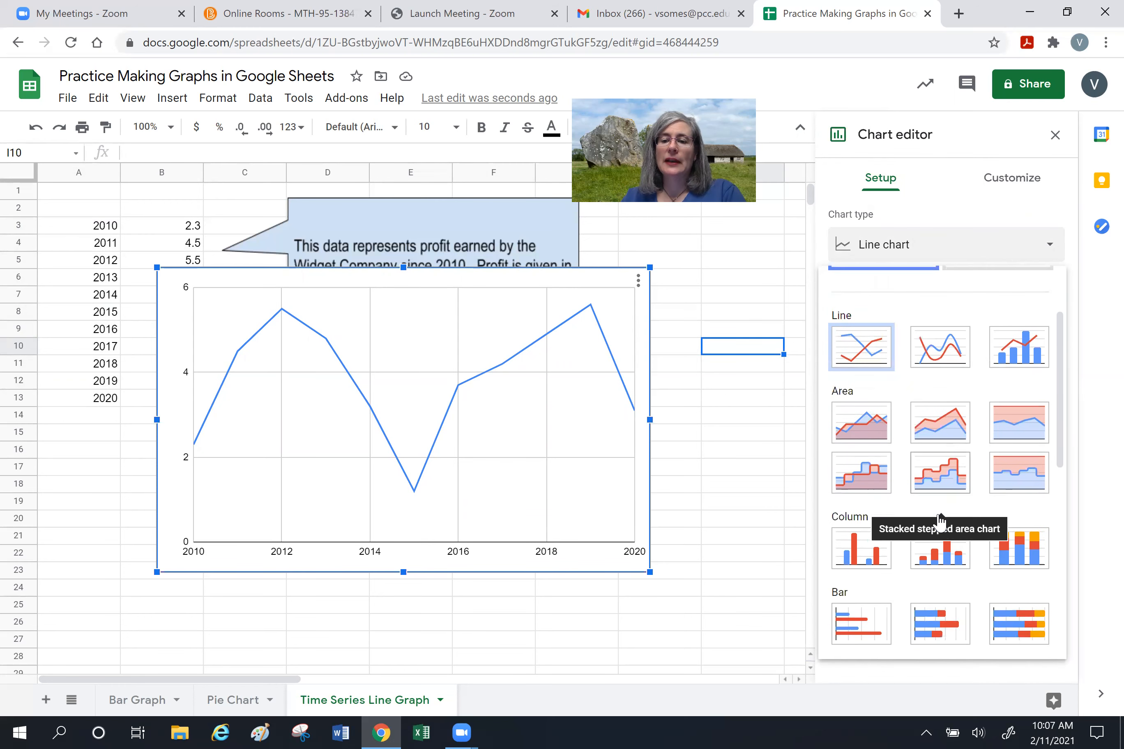
scroll(939, 522, down, 2)
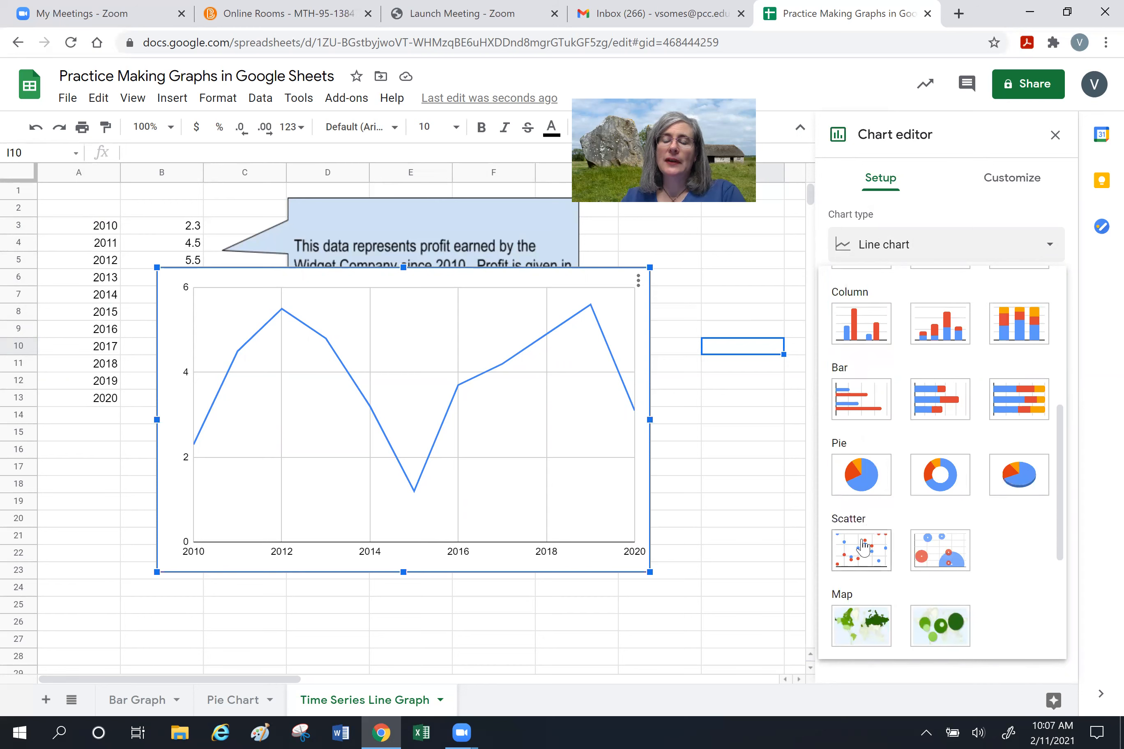
scroll(863, 545, down, 2)
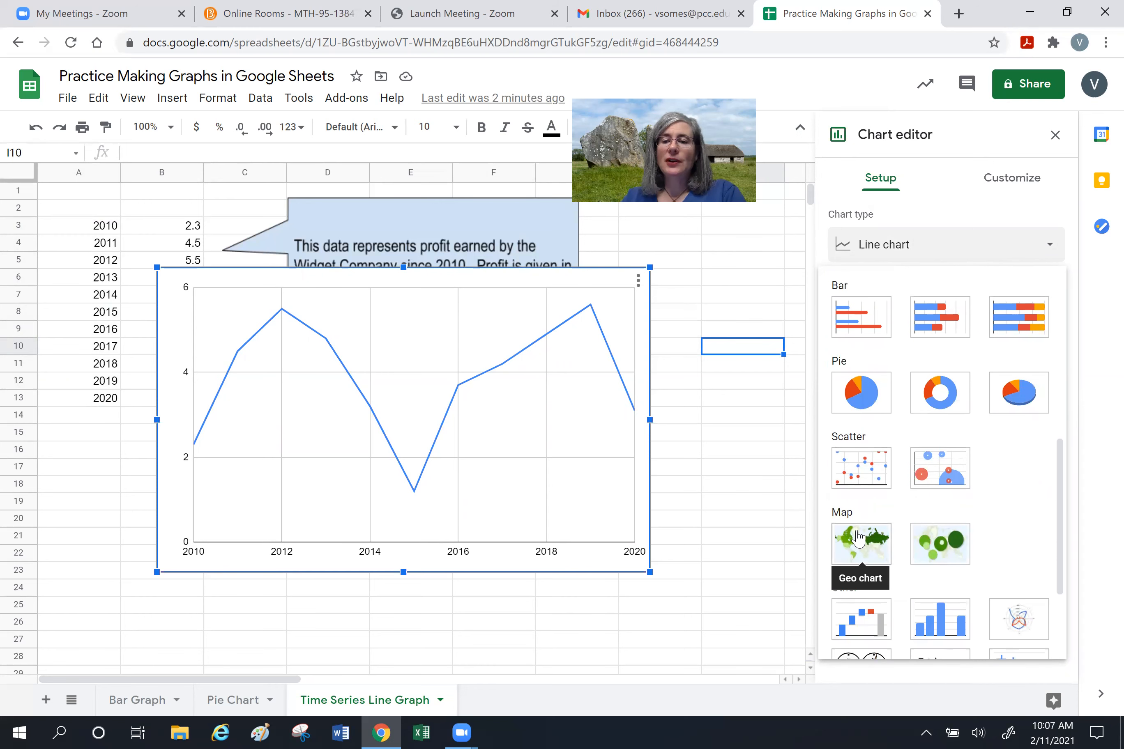
click(862, 468)
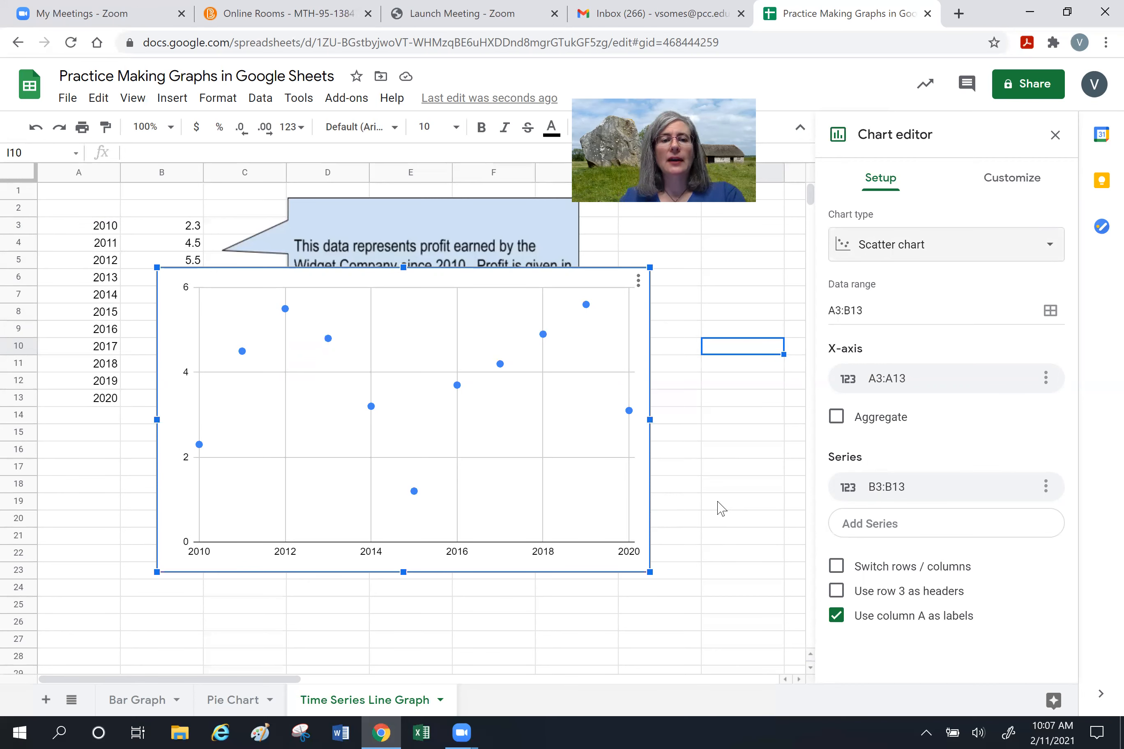
click(885, 263)
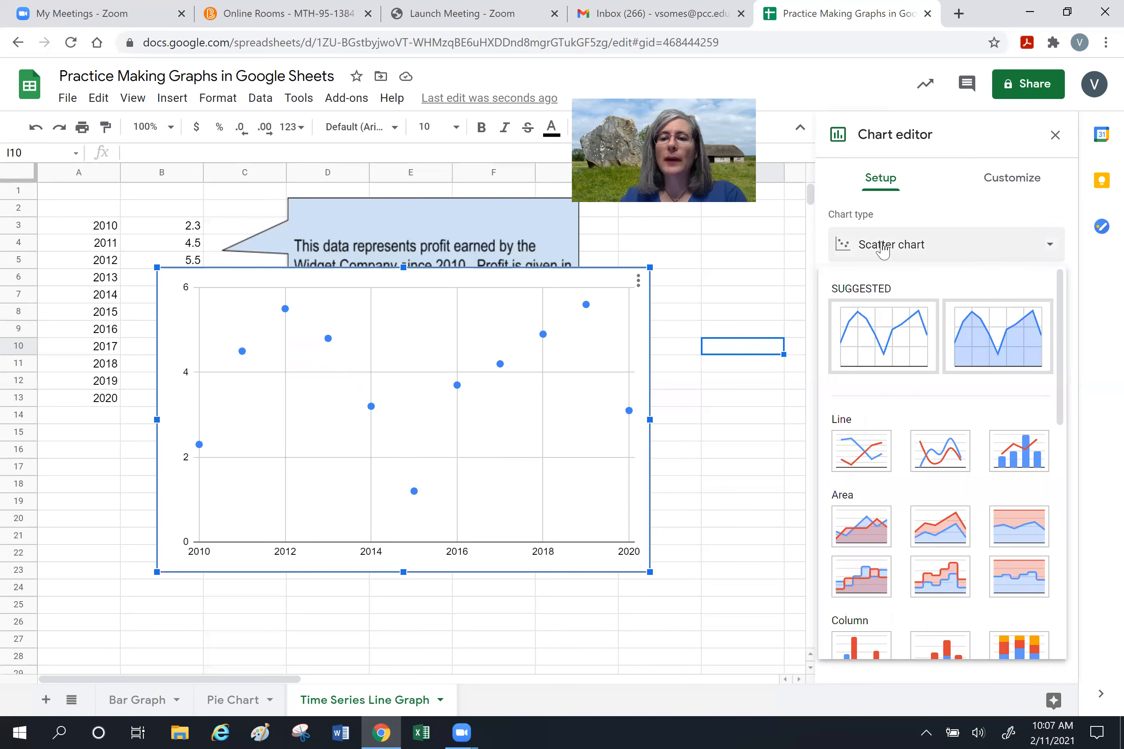
click(898, 361)
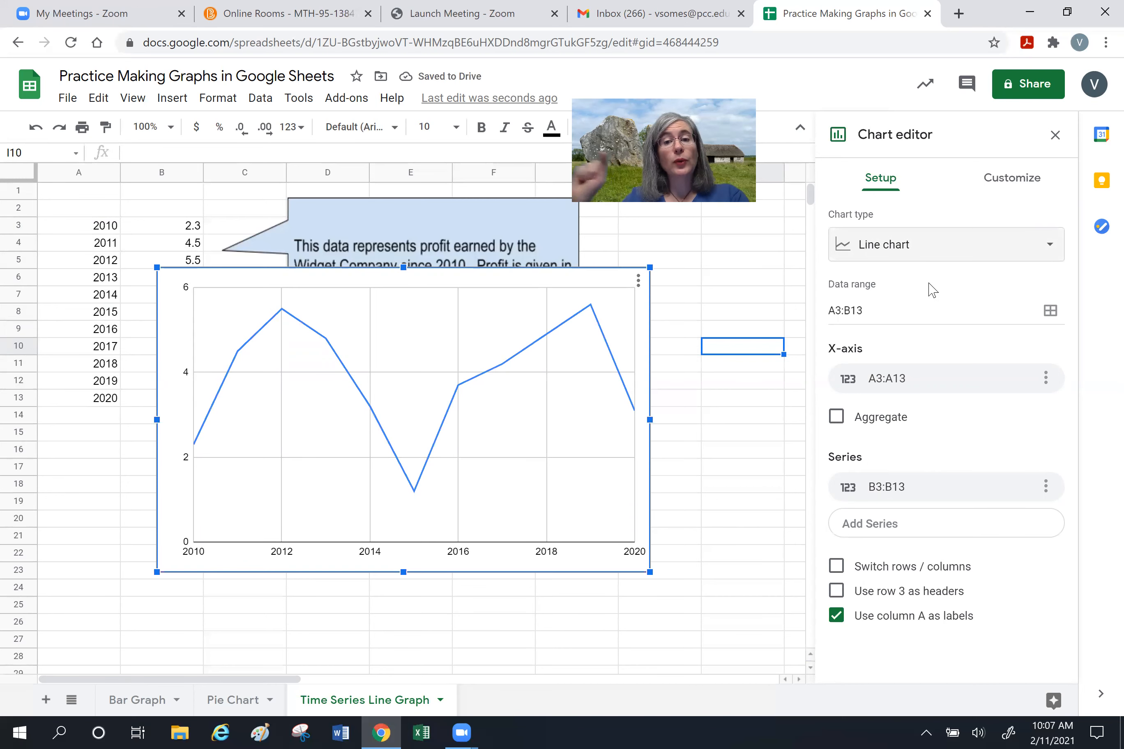
- Set the chart title to "Profit for the Widget Company since 2010"
click(999, 182)
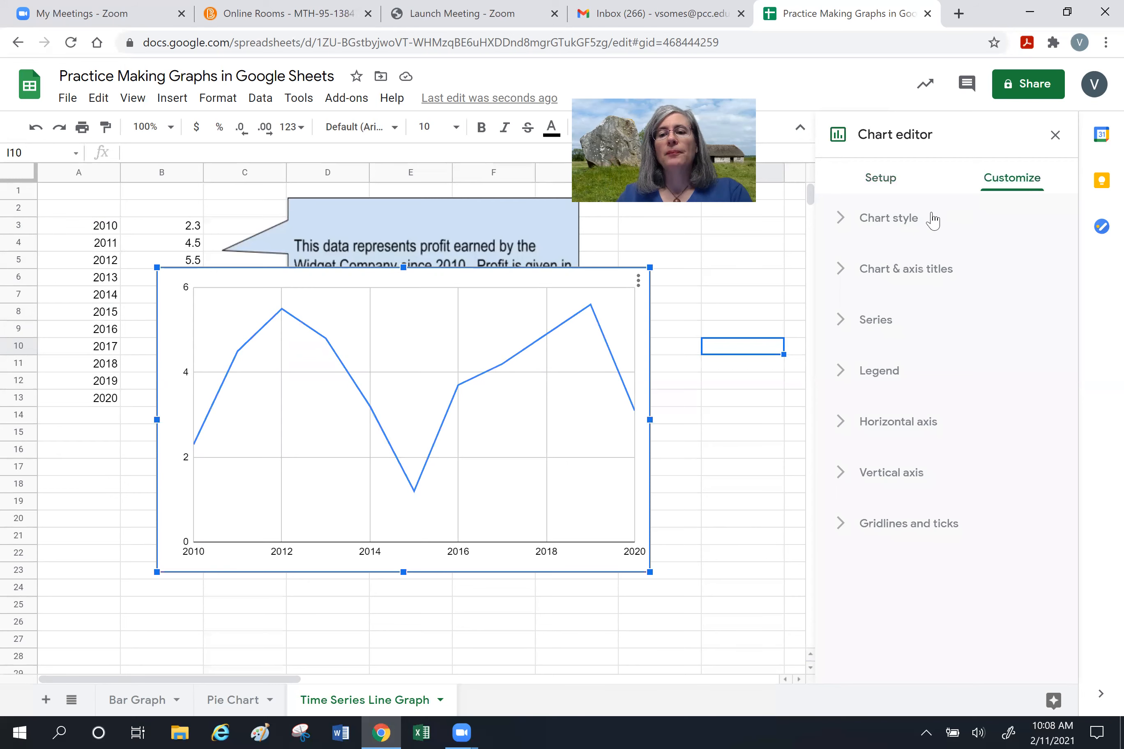
click(893, 274)
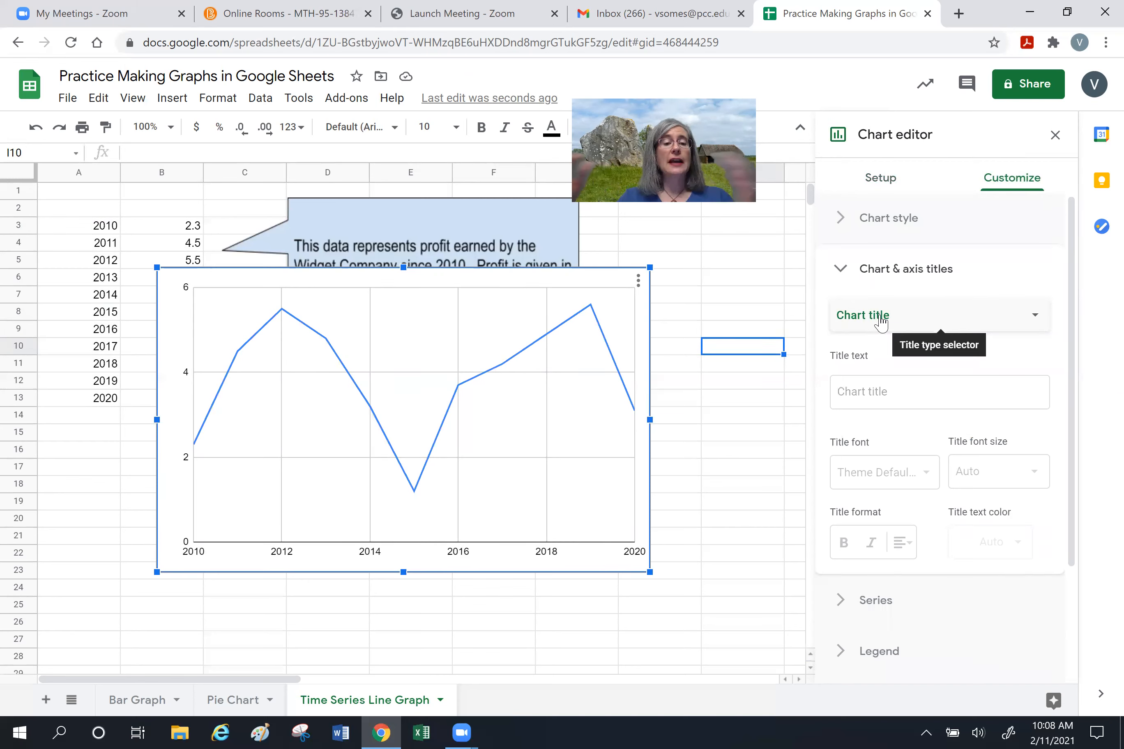
click(861, 398)
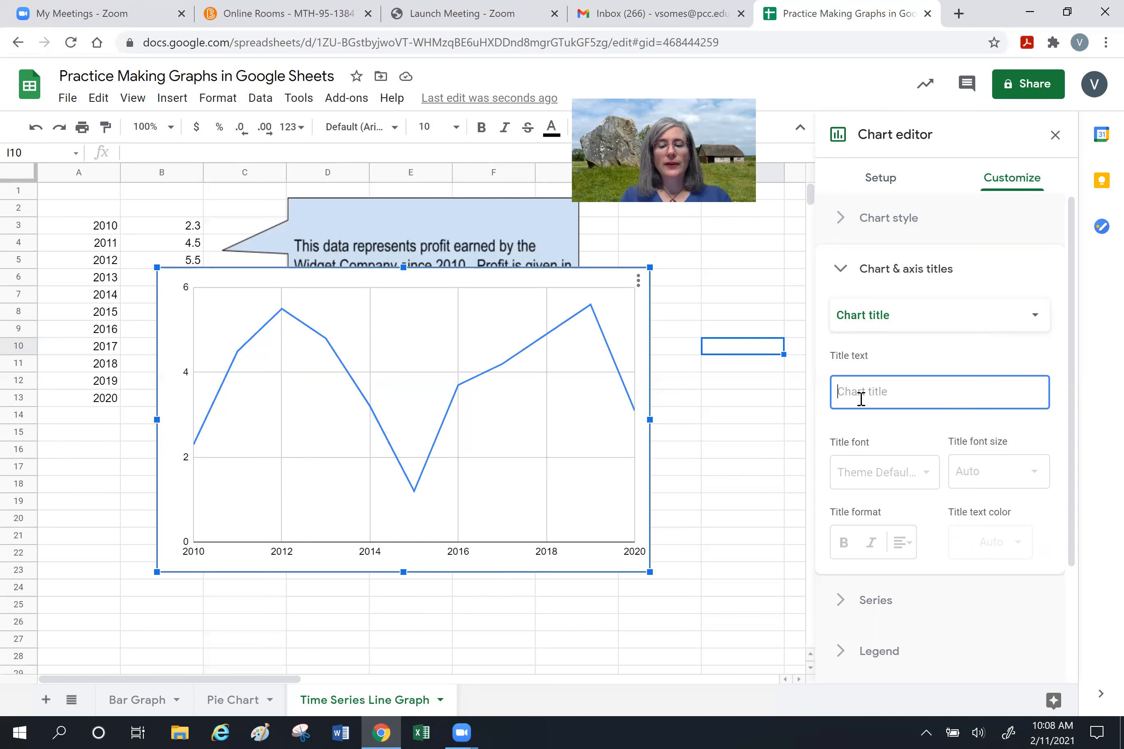
text(Pr)
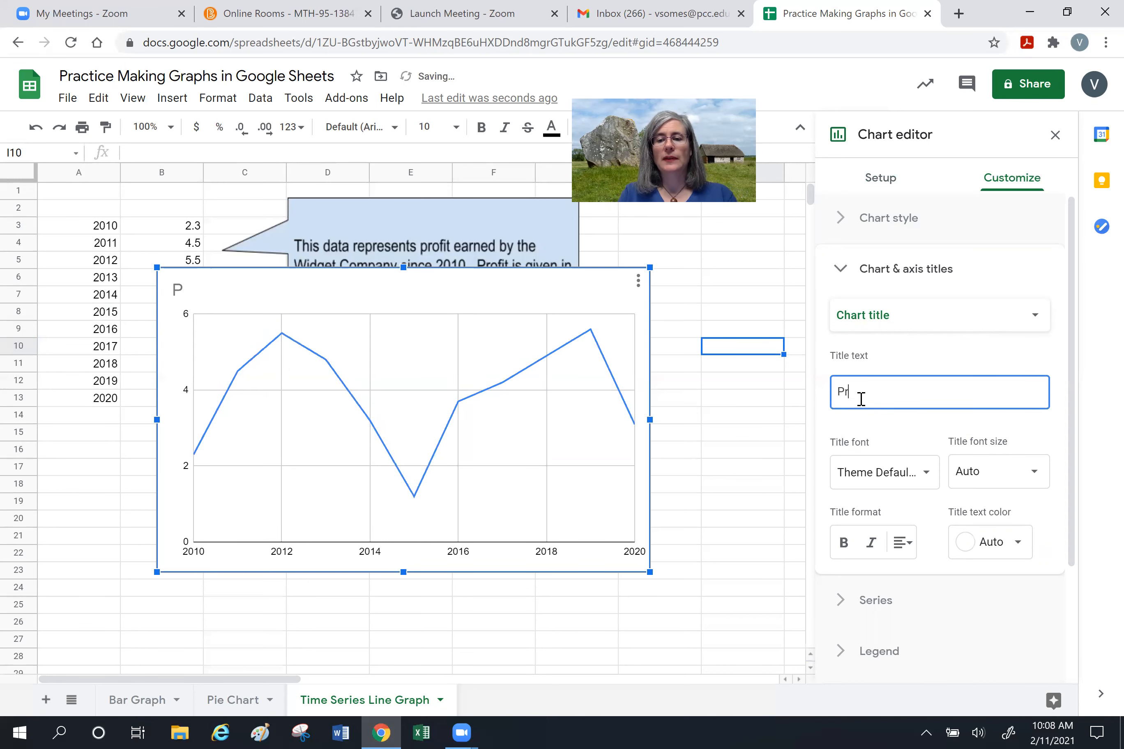
text(ofit fo)
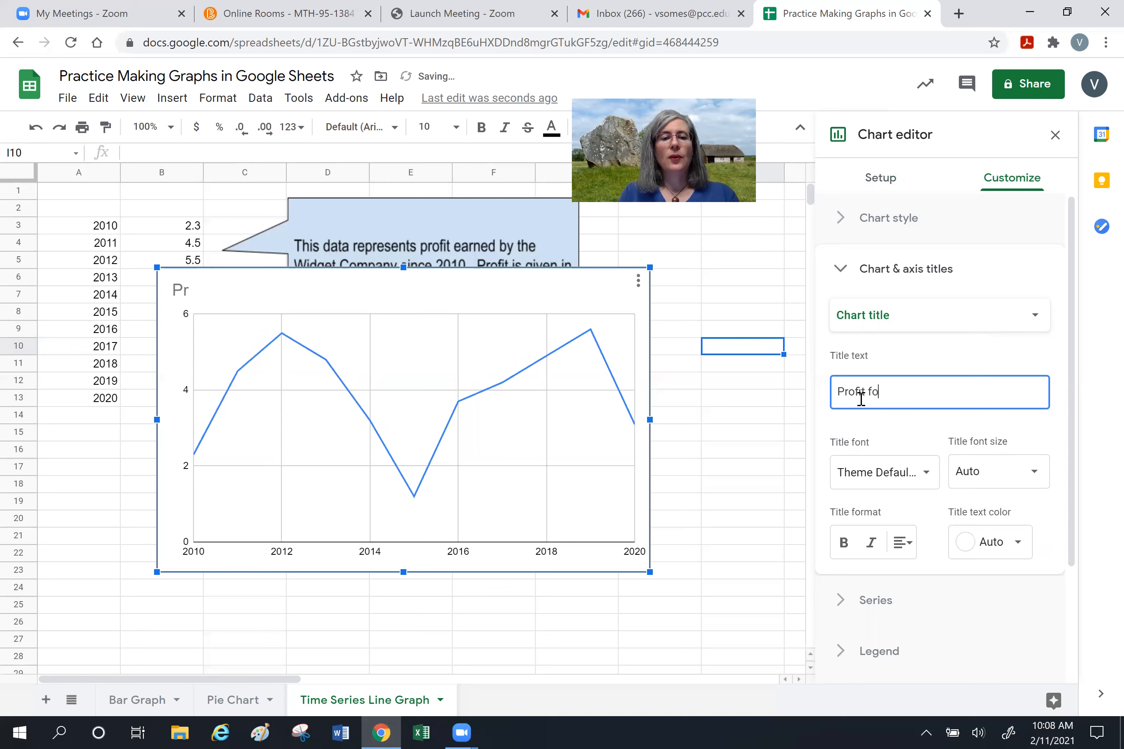
text(r the Widg)
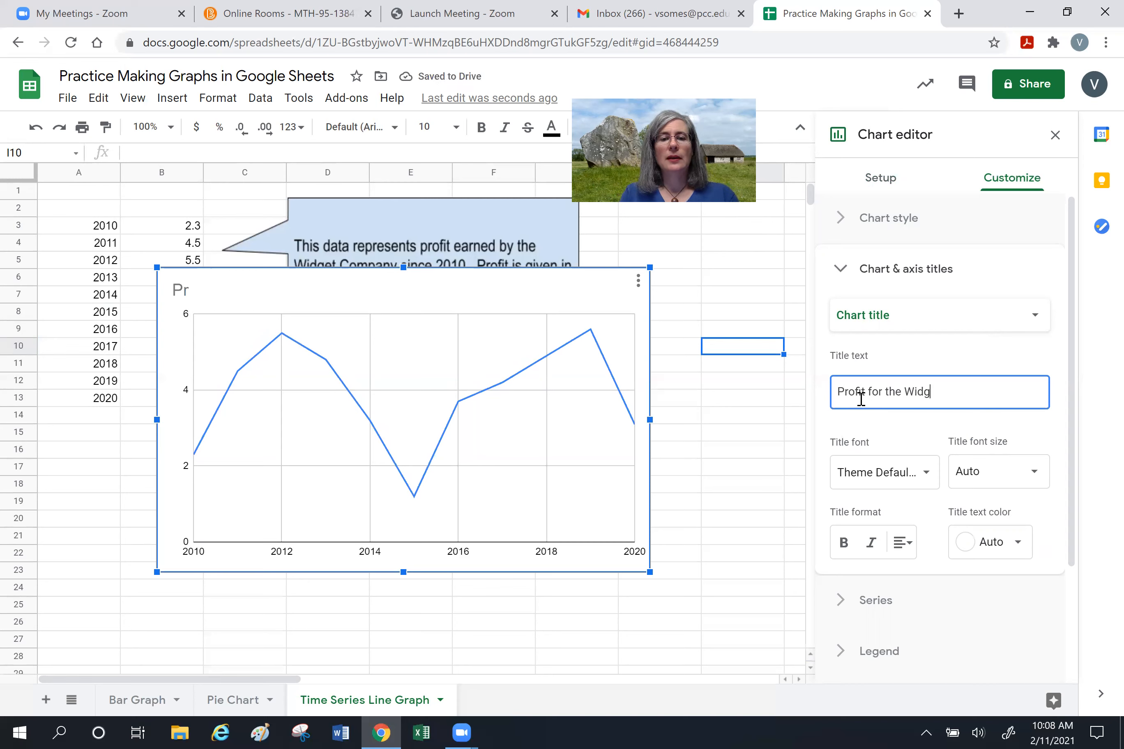
text(et Compa)
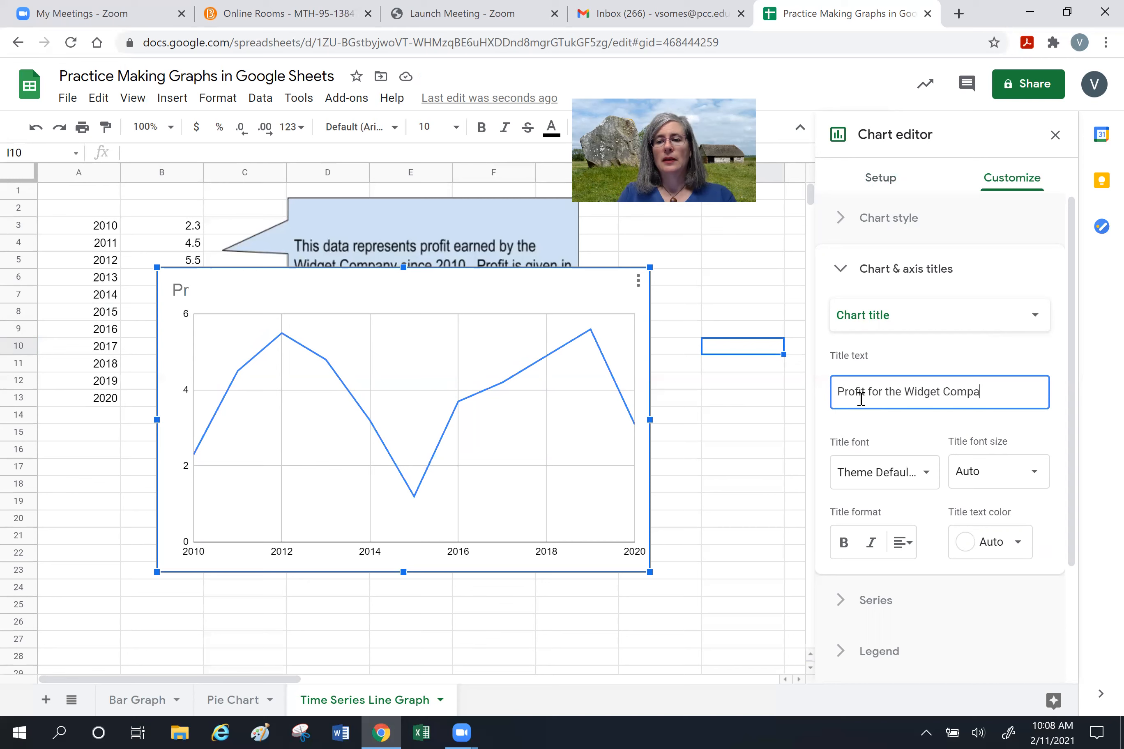
text(ny since 2019)
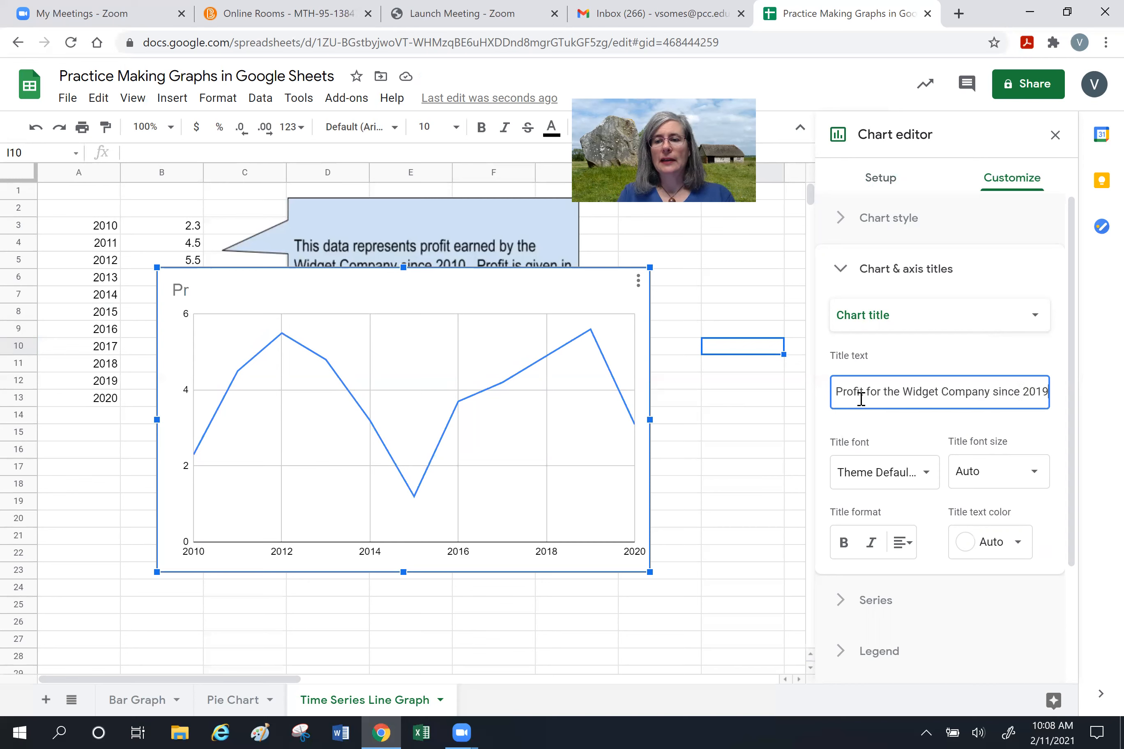
key(BackSpace)
text(010)
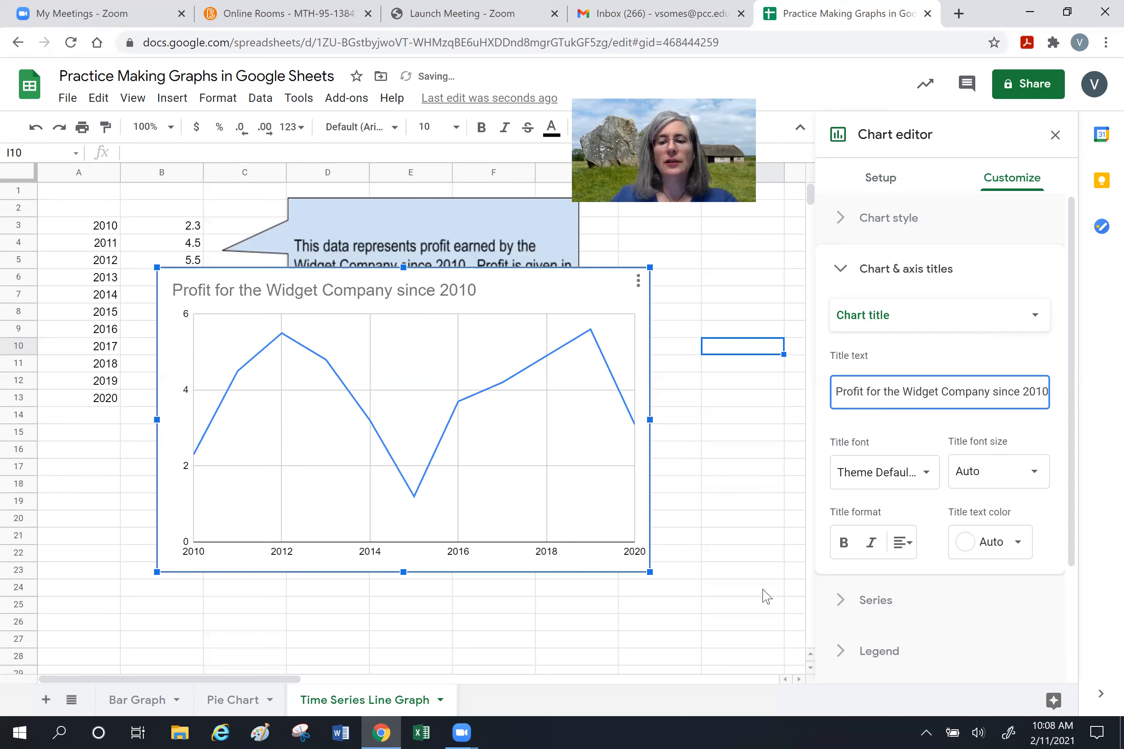
- Make the chart title bold and center it above the plot
click(844, 544)
click(843, 544)
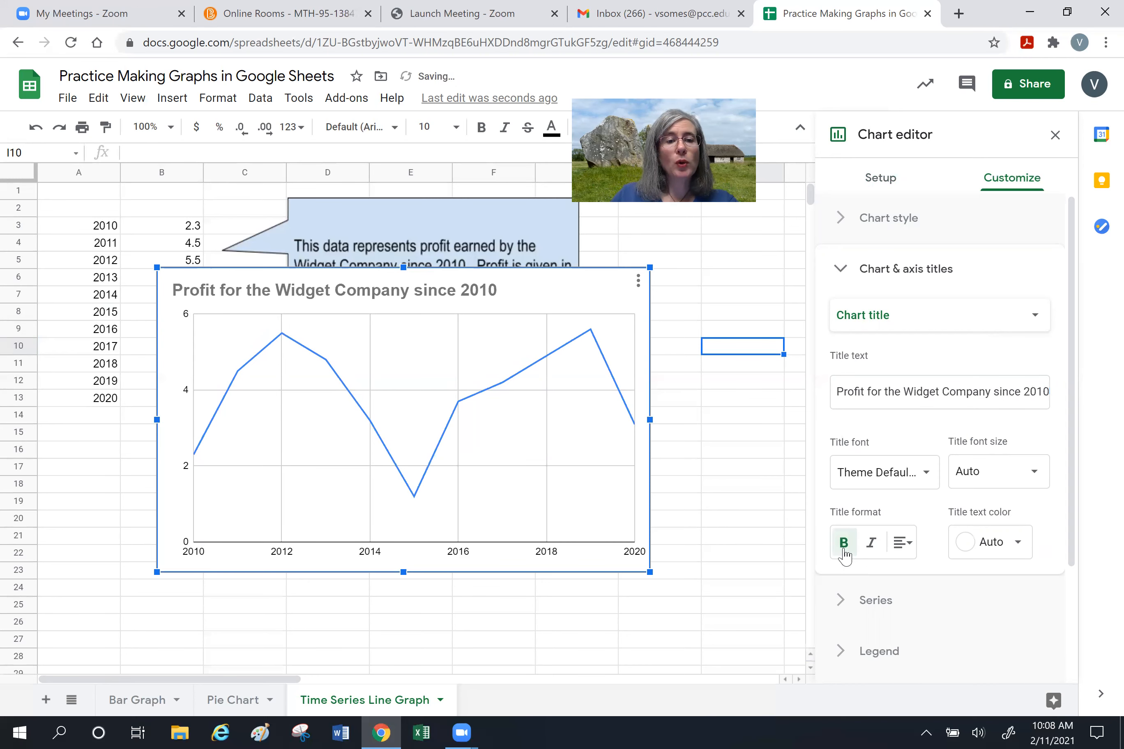
click(903, 544)
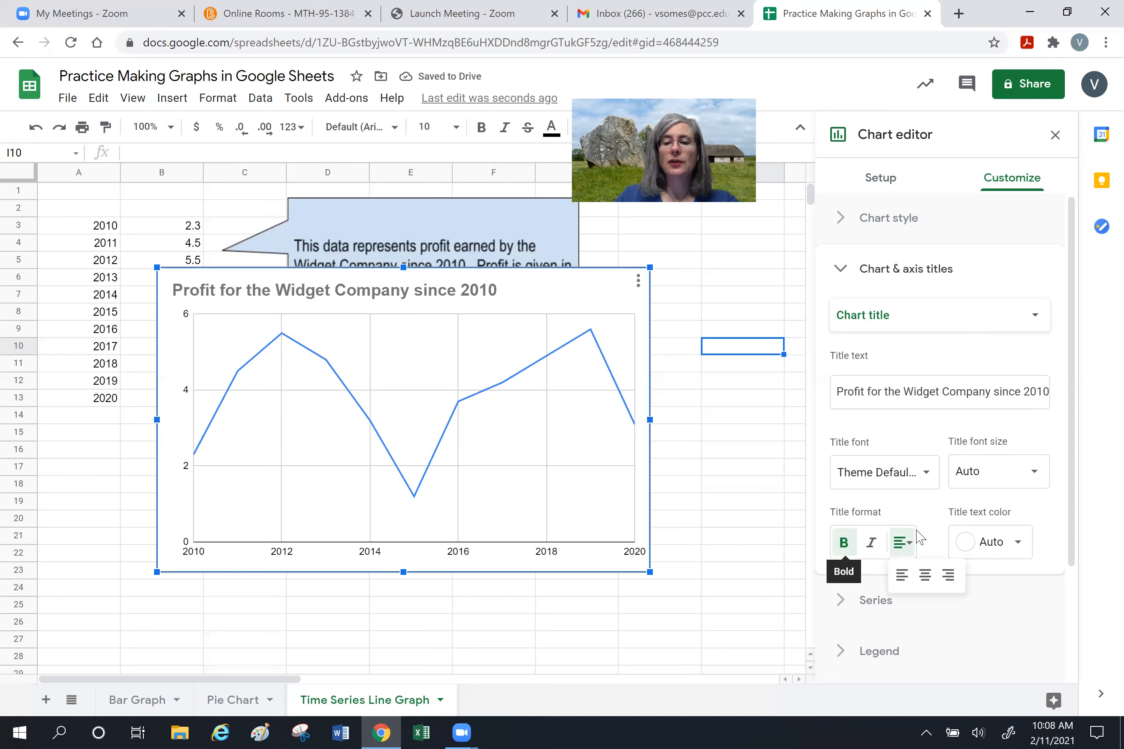
click(925, 576)
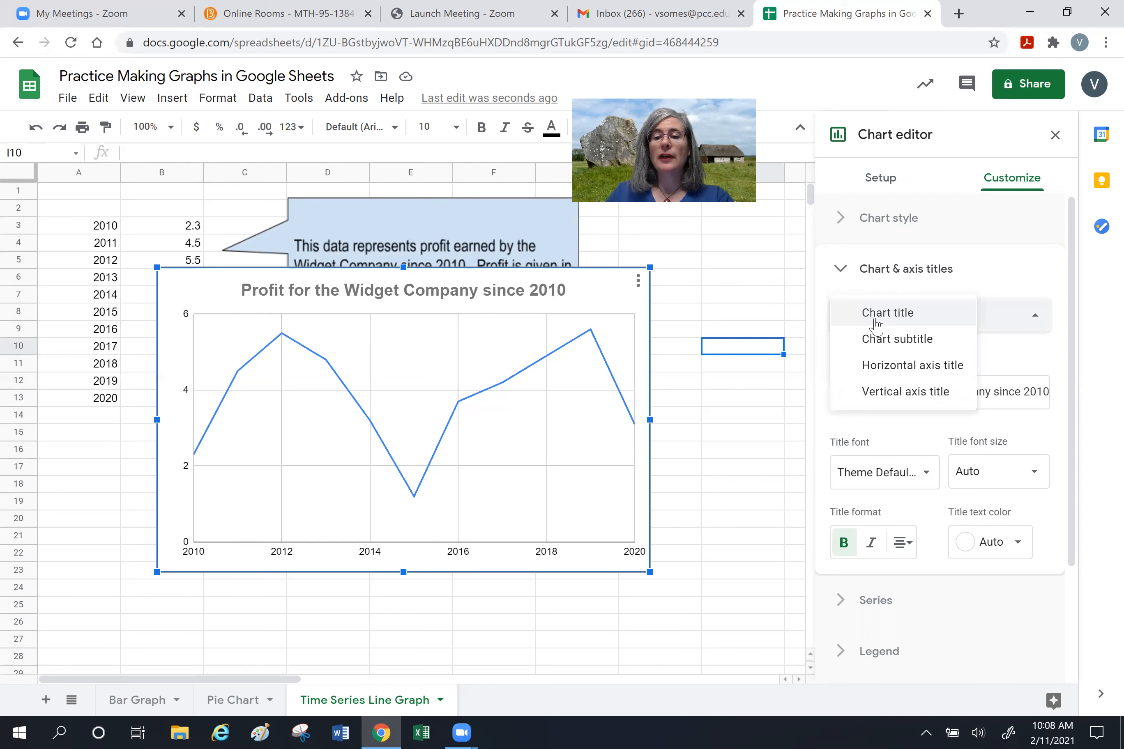
- Set the horizontal axis title to "Year" and make it bold
click(916, 370)
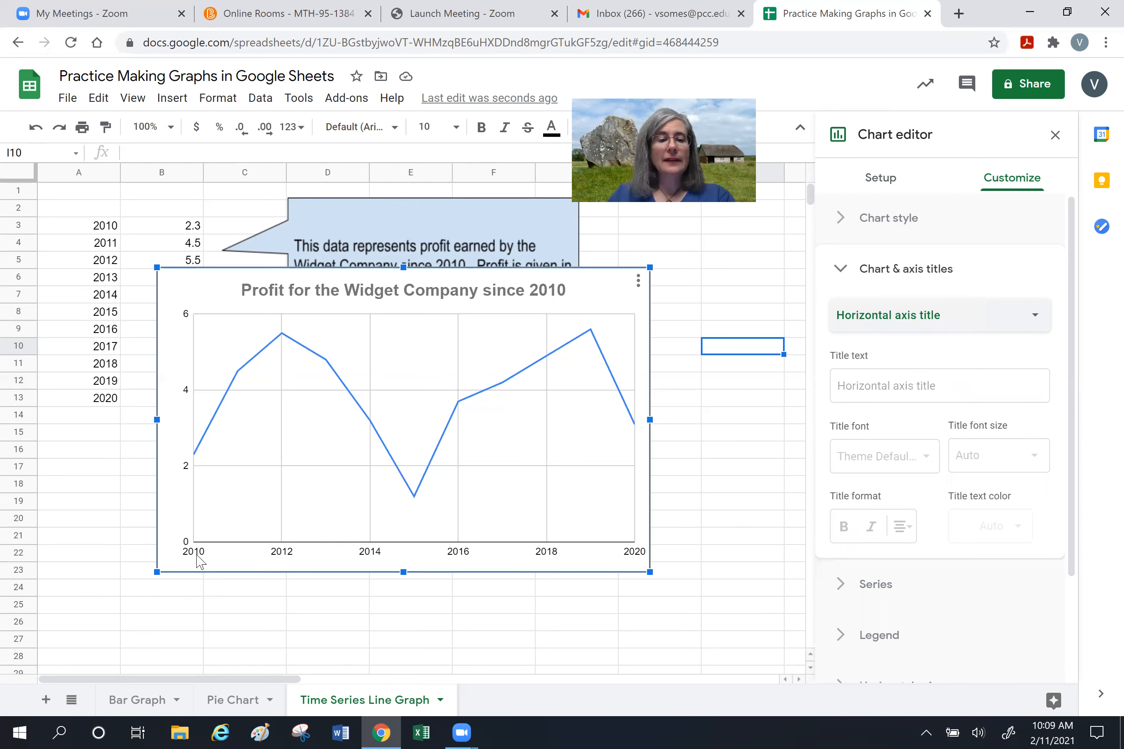
click(874, 389)
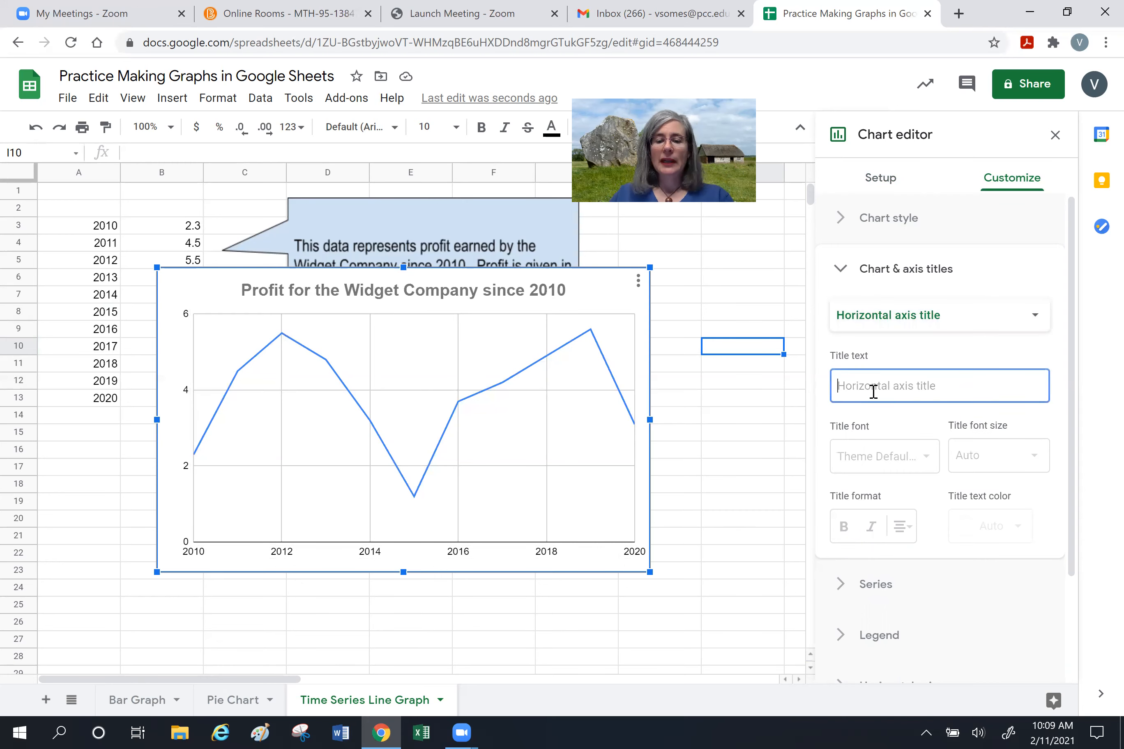
text(Year)
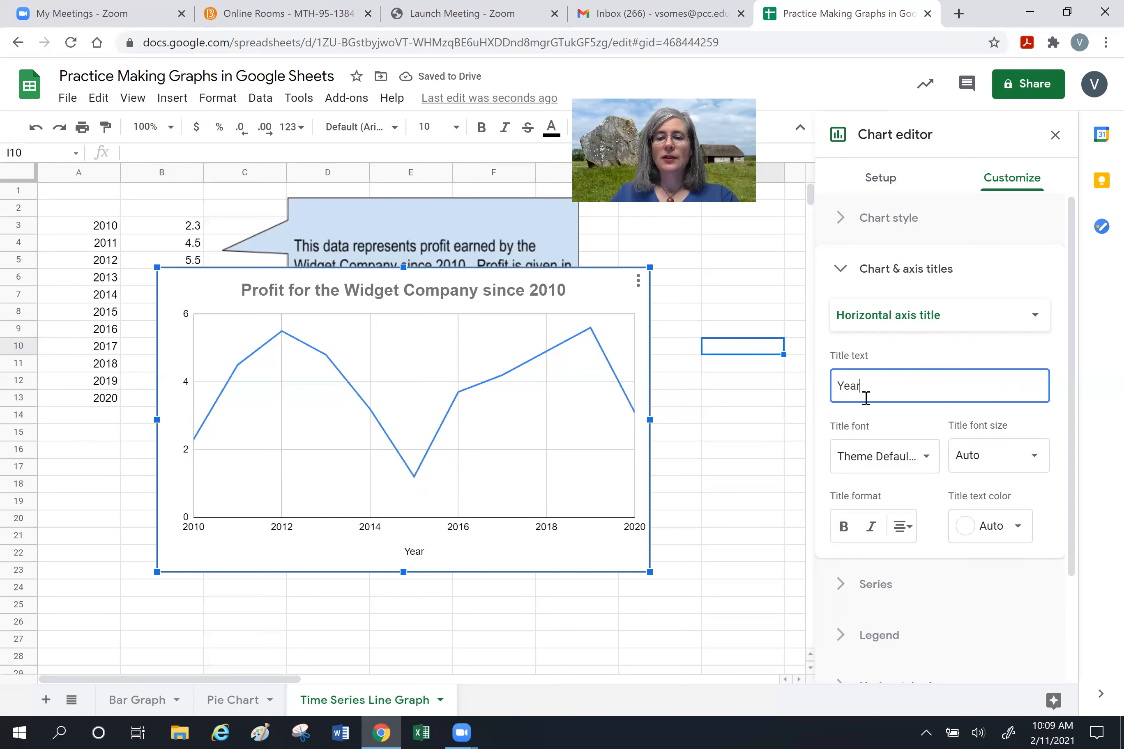
click(844, 527)
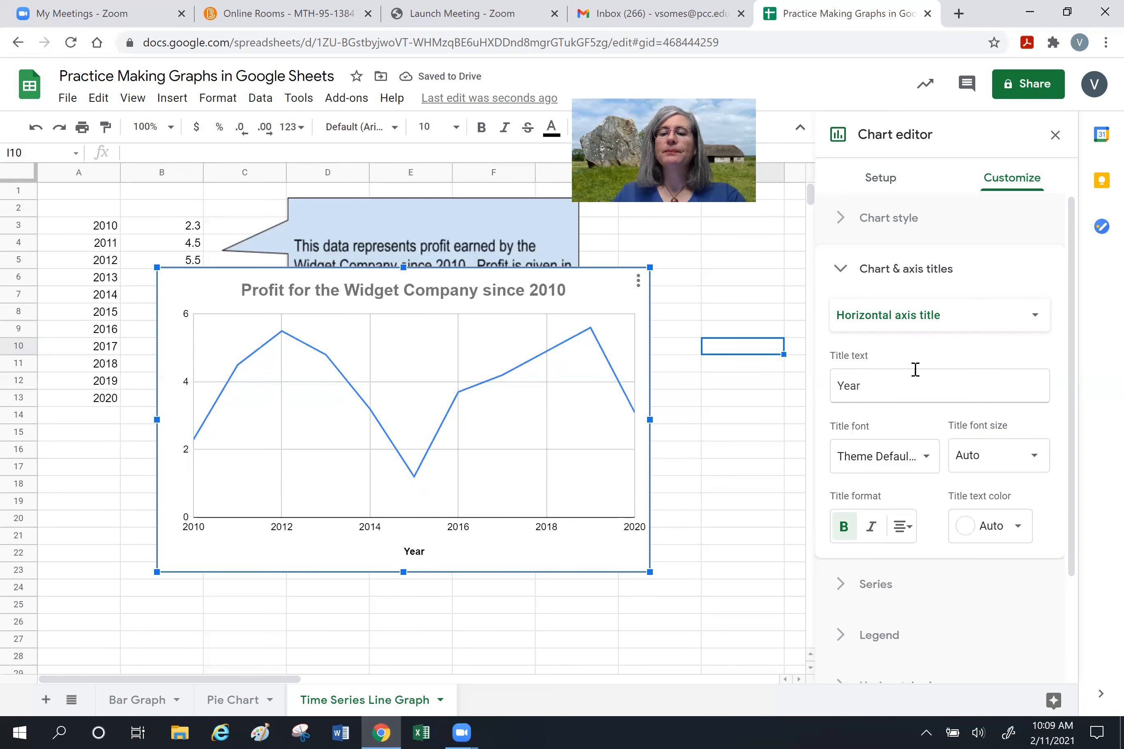
- Set the vertical axis title to "Profit in millions of dollars"
click(924, 315)
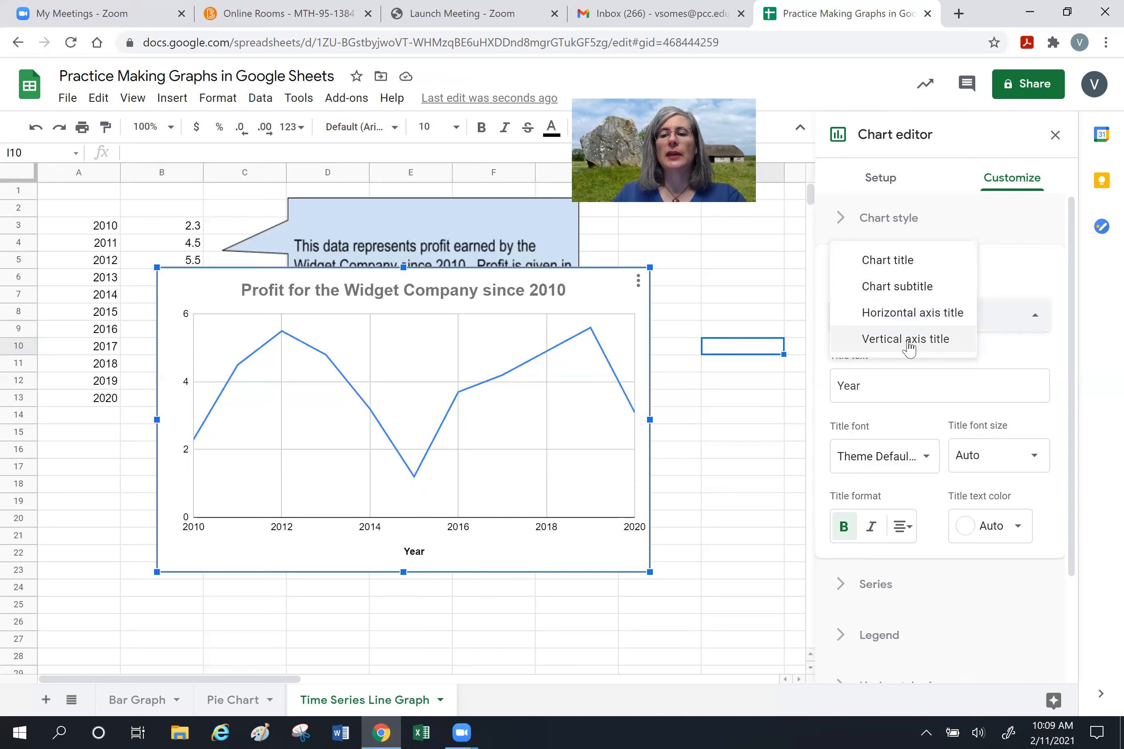
click(908, 340)
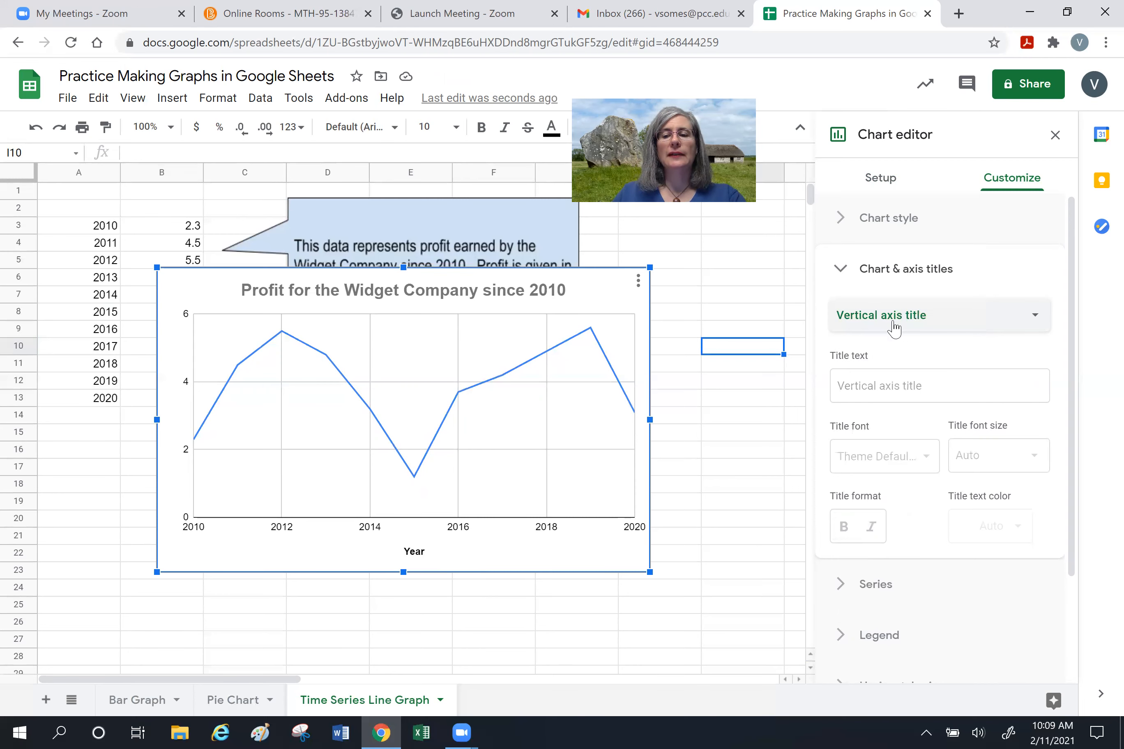
click(851, 385)
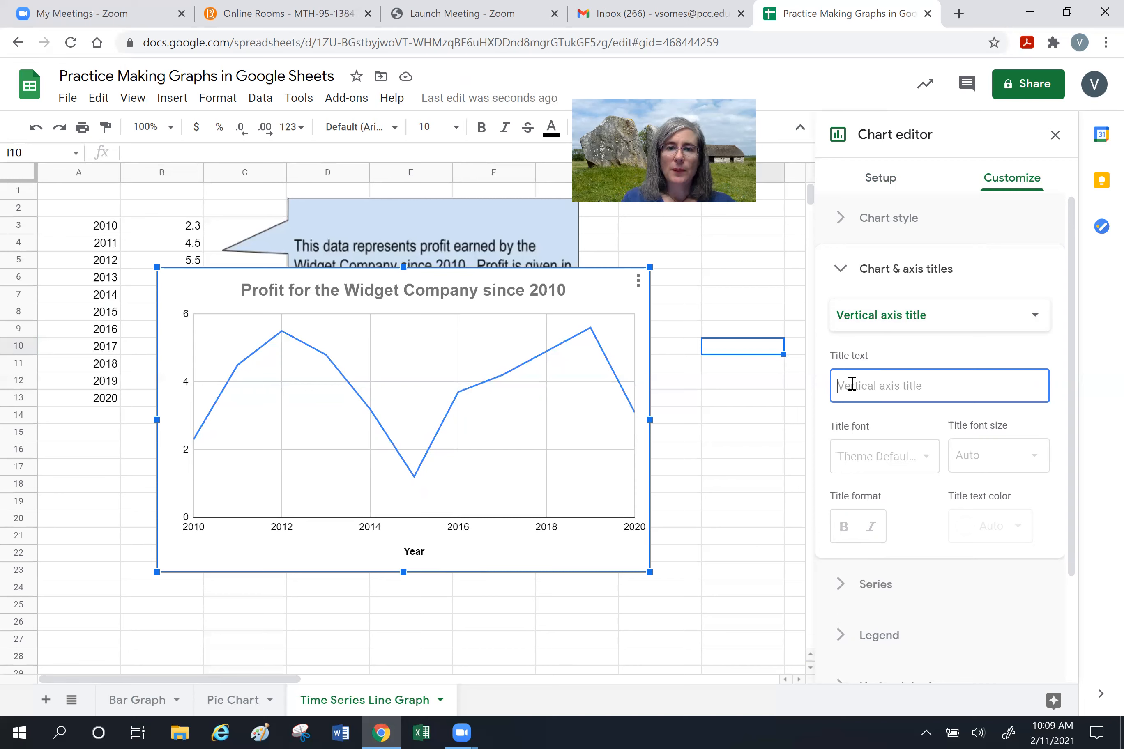
text(Profit)
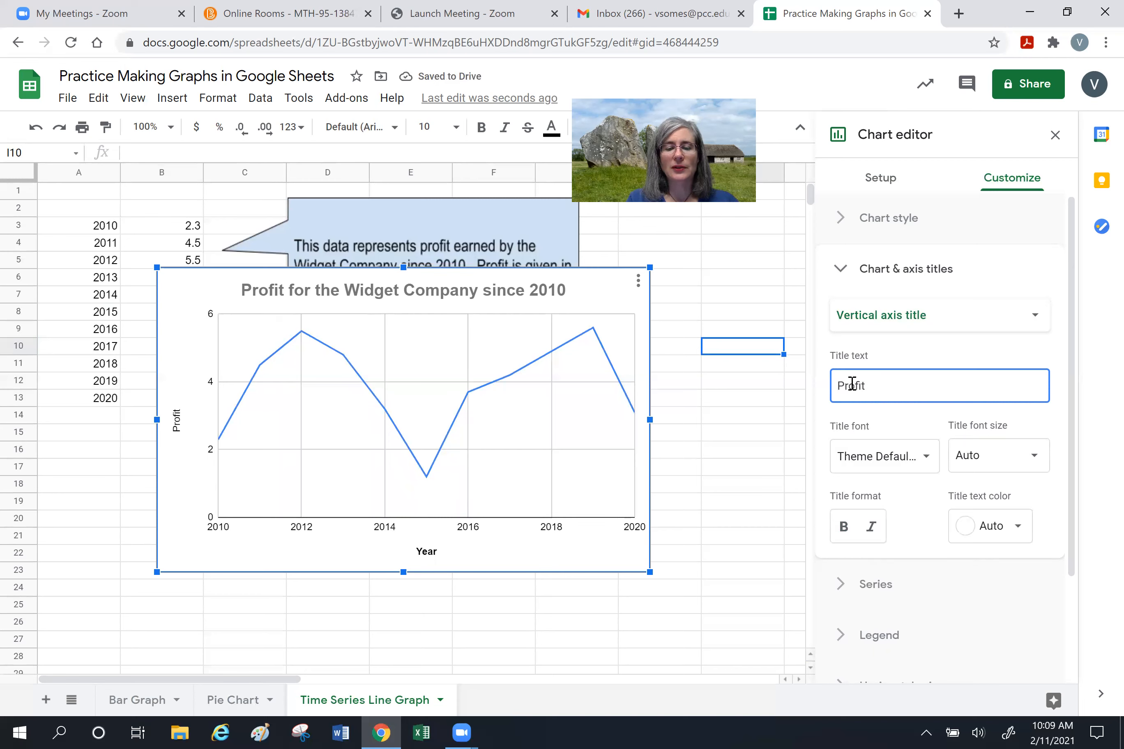
text(in)
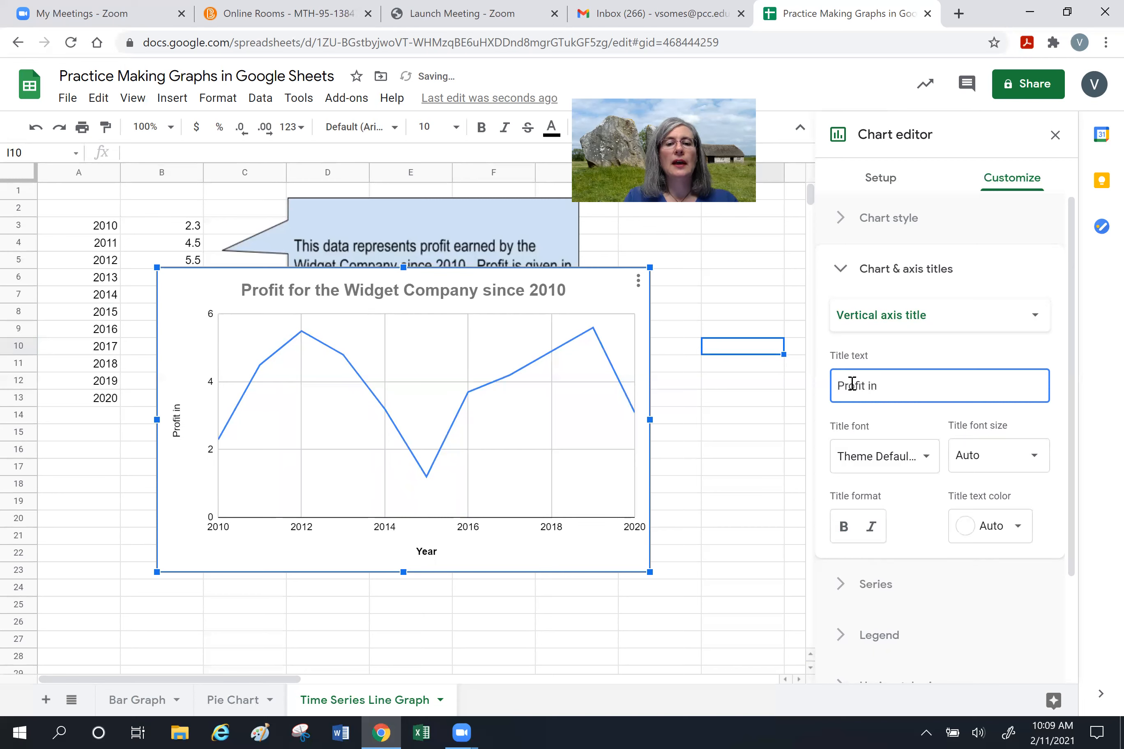
text( million)
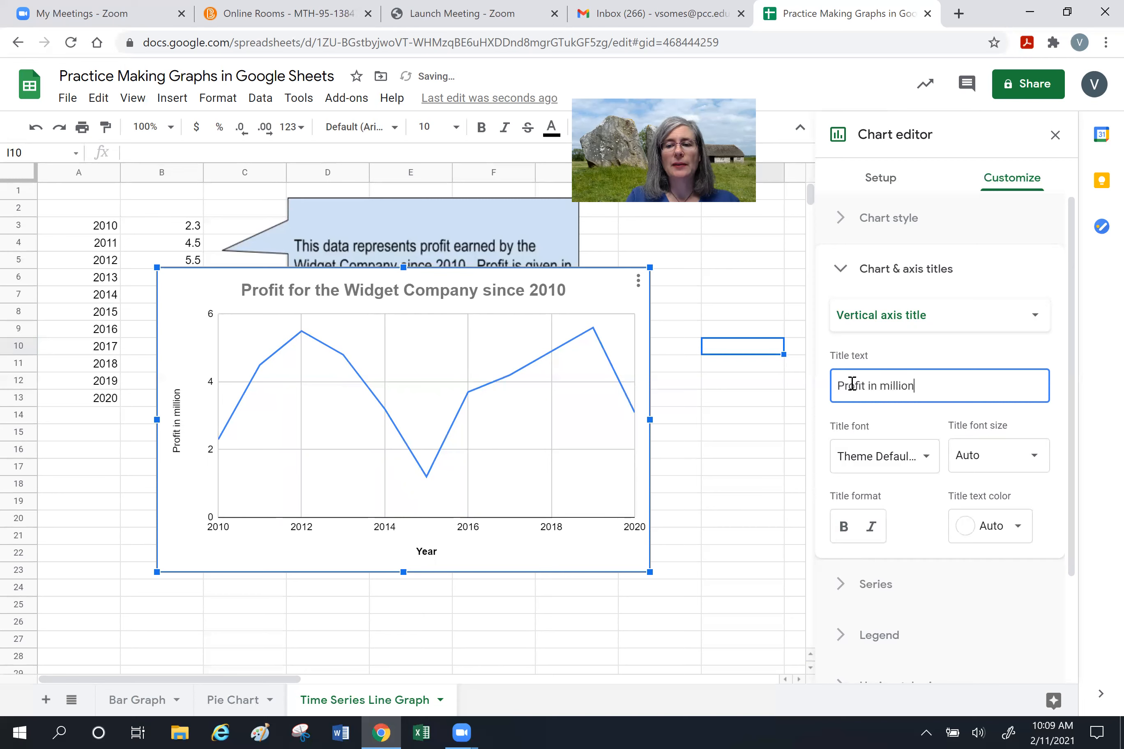
text(s of dl)
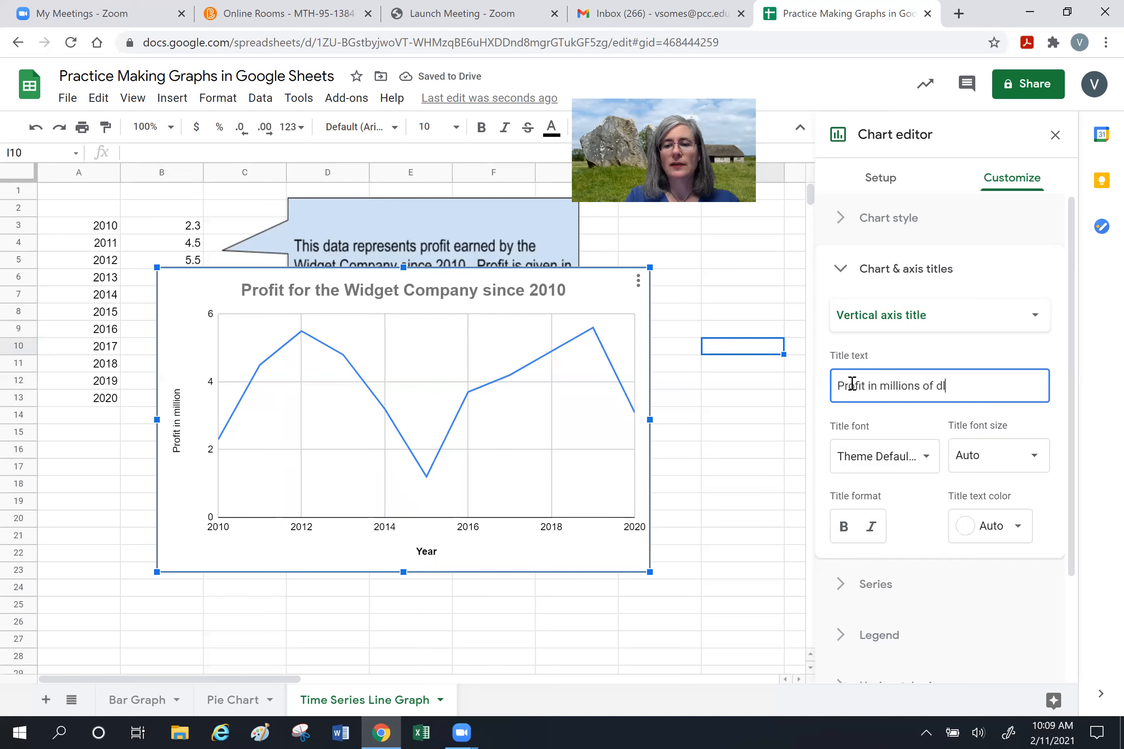
key(BackSpace)
text(ollars)
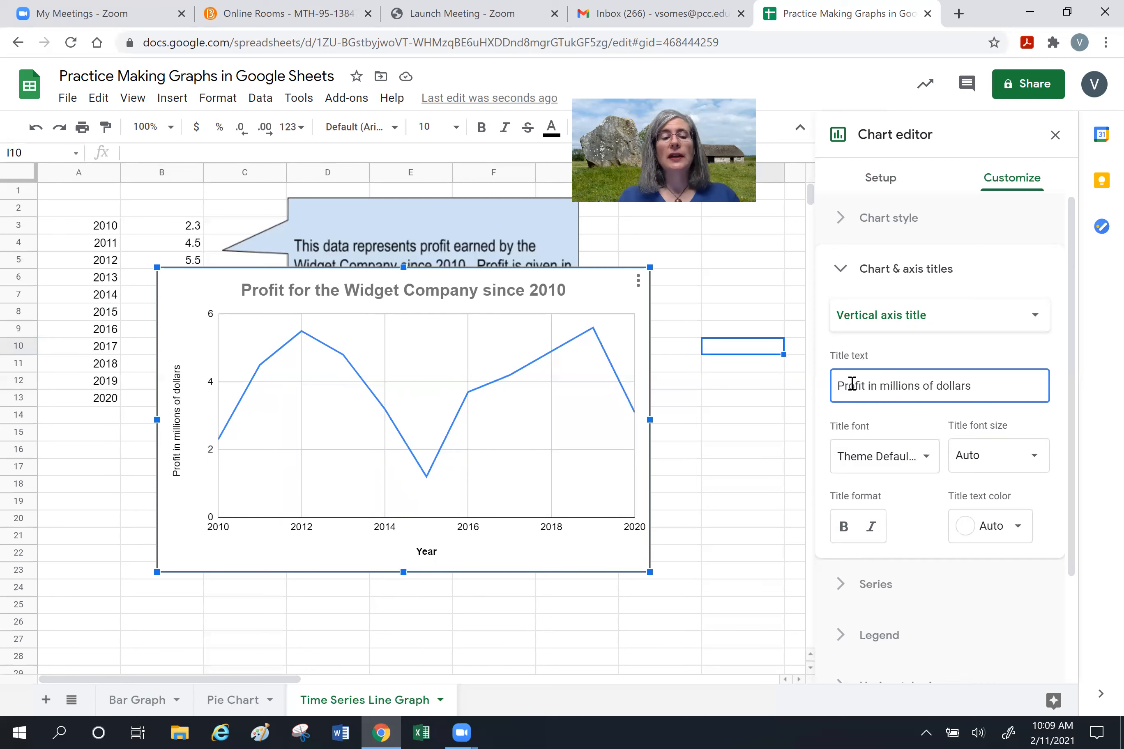
- Make the vertical axis title bold, and leave the chart and axis title settings
click(844, 532)
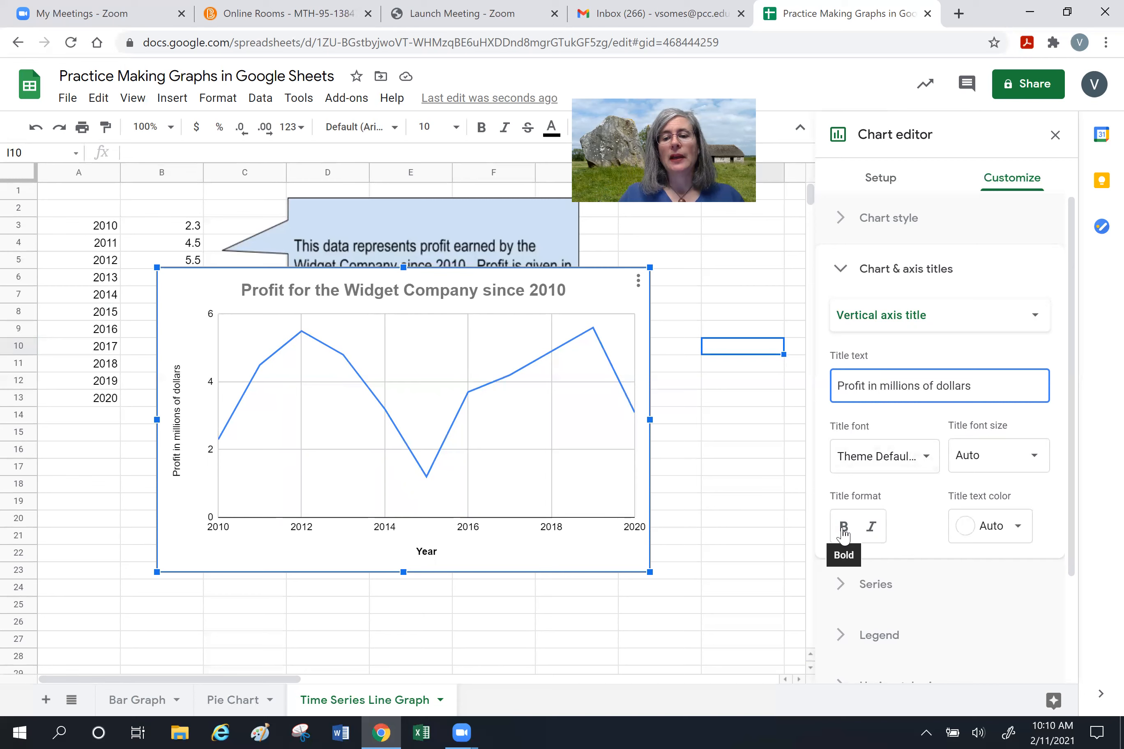
click(844, 531)
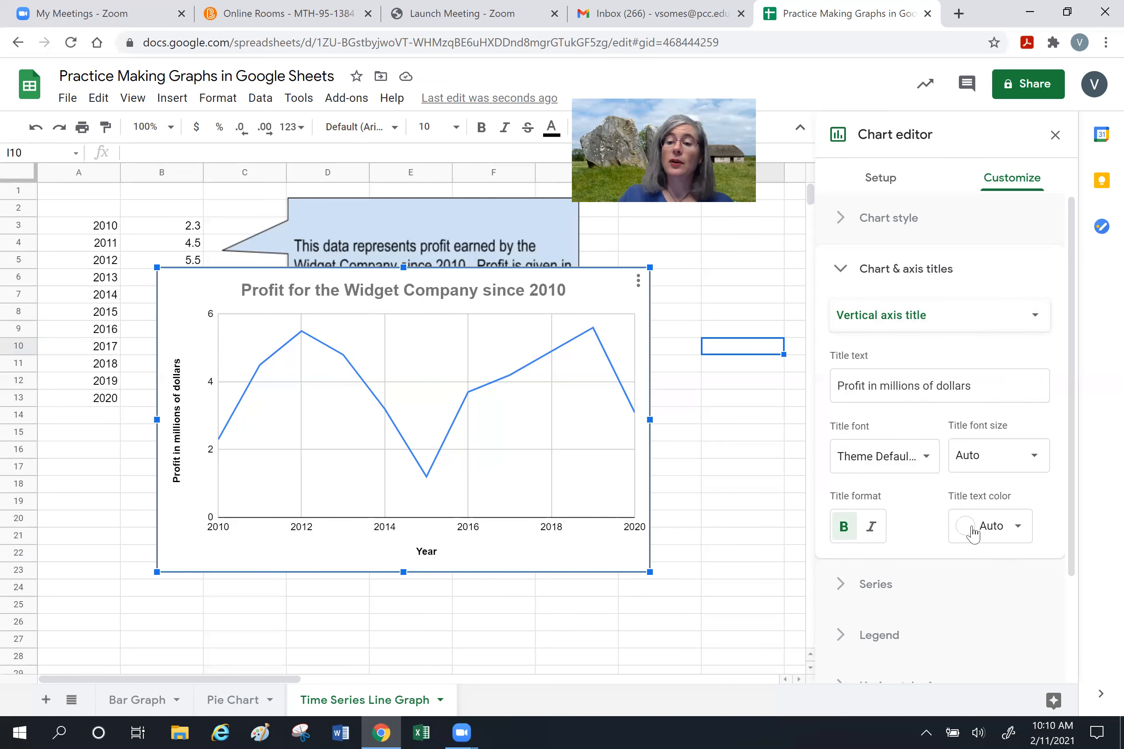
click(1010, 530)
click(1010, 531)
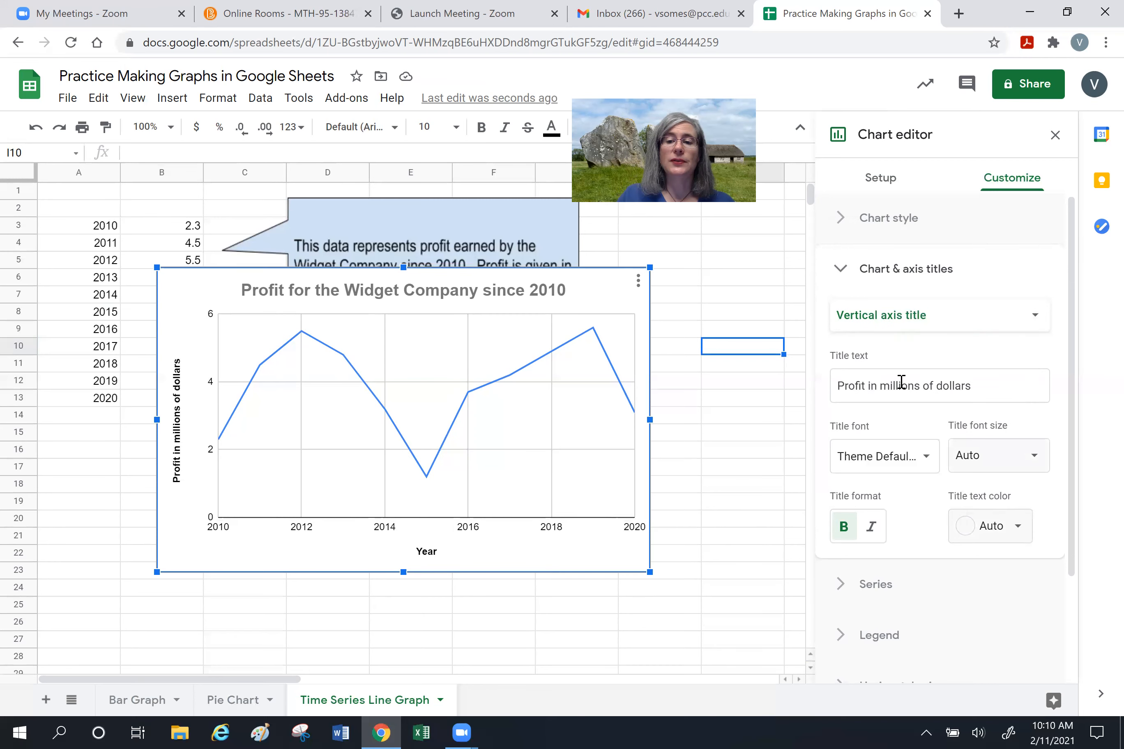
click(843, 272)
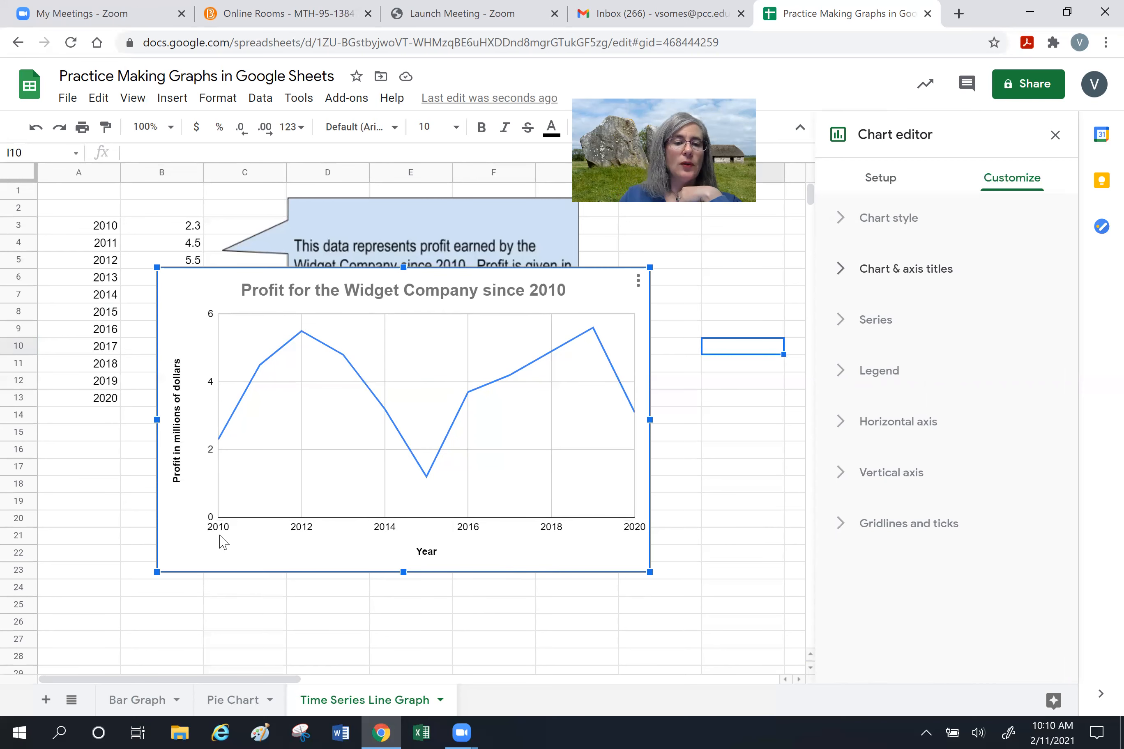
- Try major gridline steps of 1 and 5 on the chart's horizontal axis
click(876, 531)
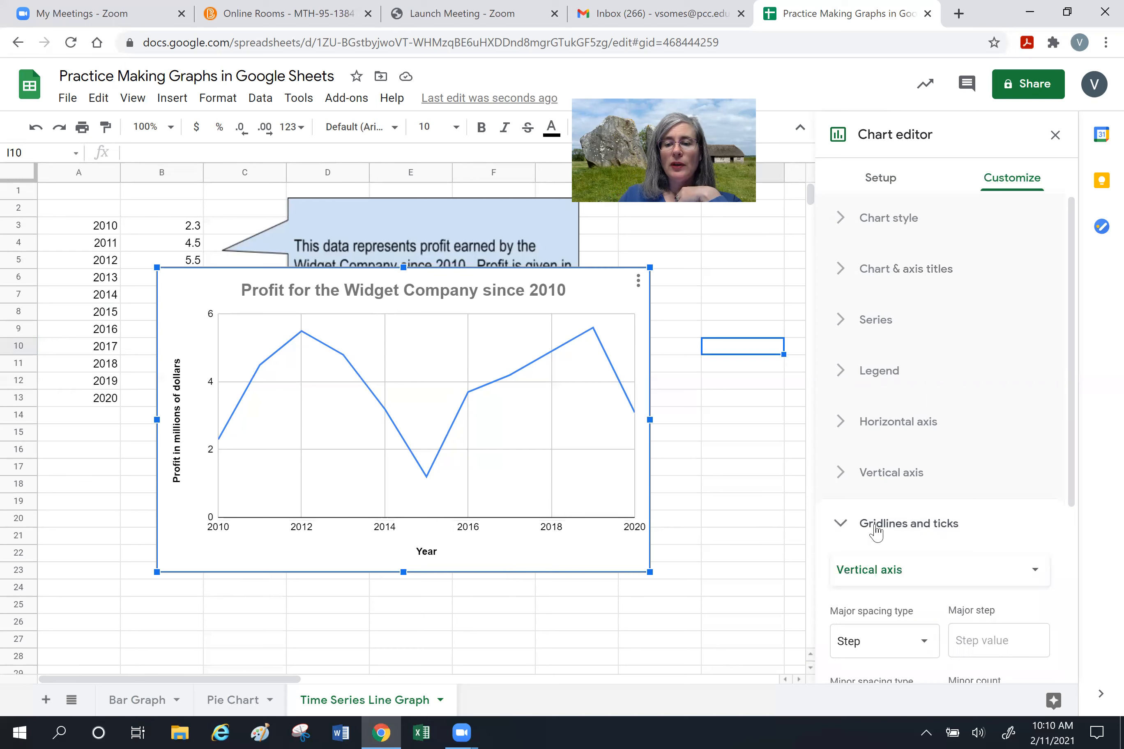
scroll(914, 516, down, 2)
scroll(915, 517, down, 4)
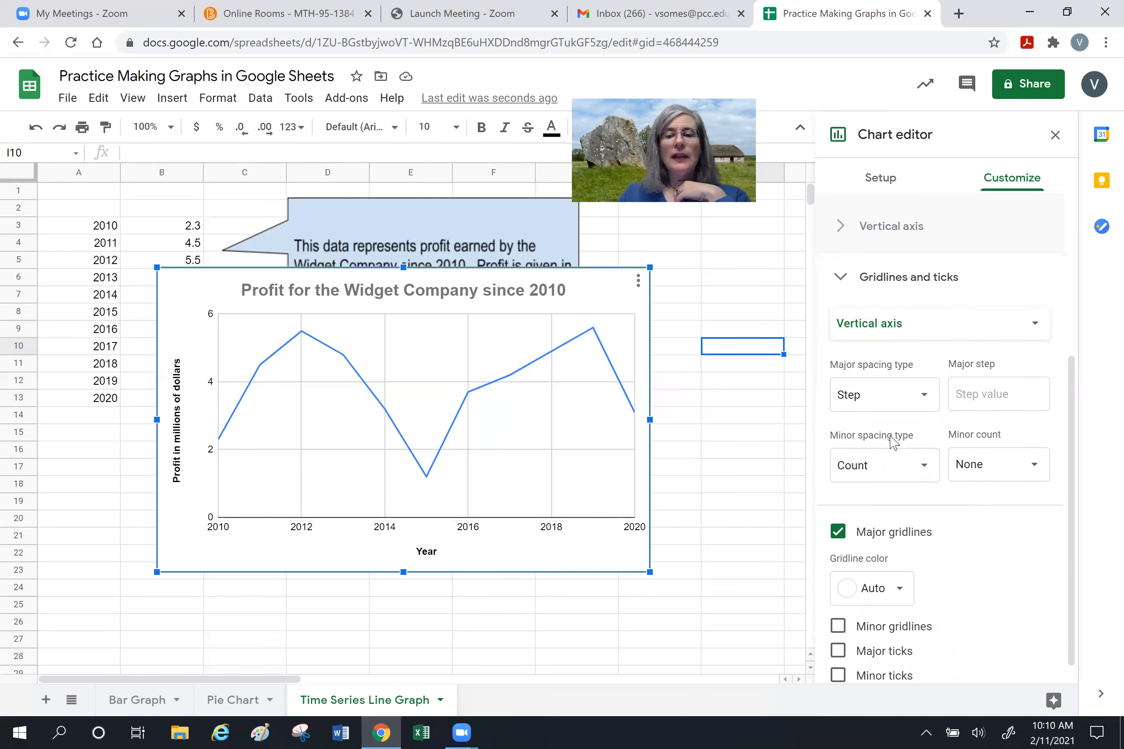
click(908, 334)
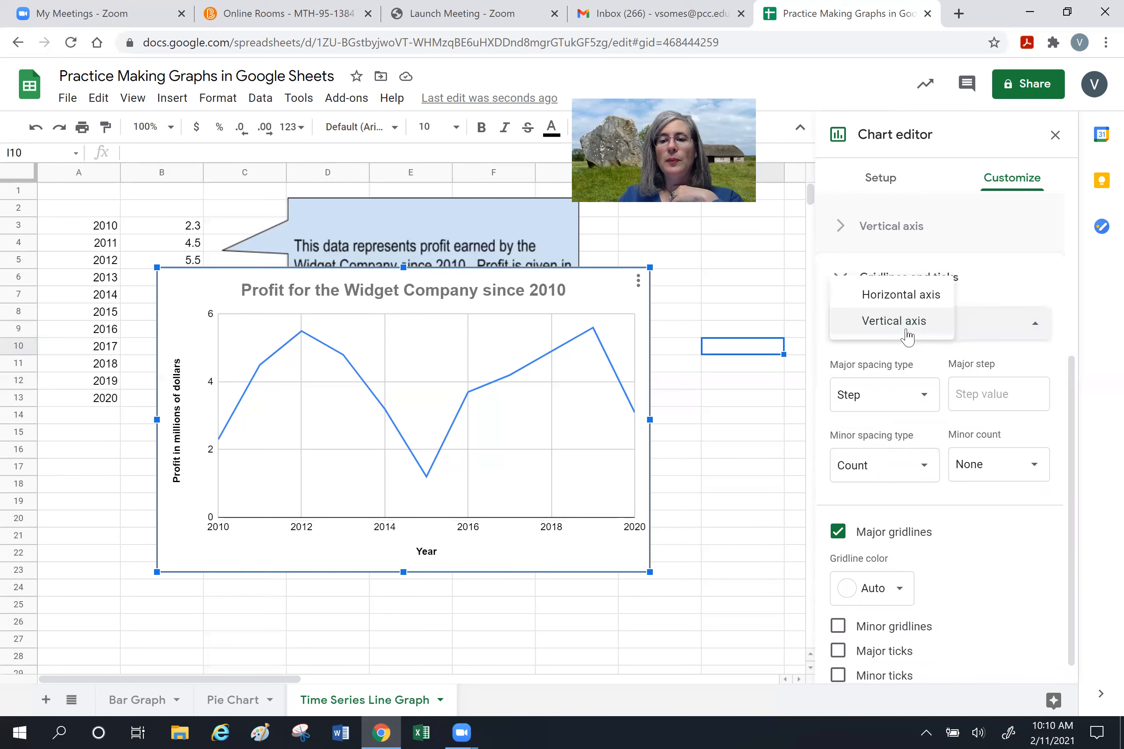
click(901, 300)
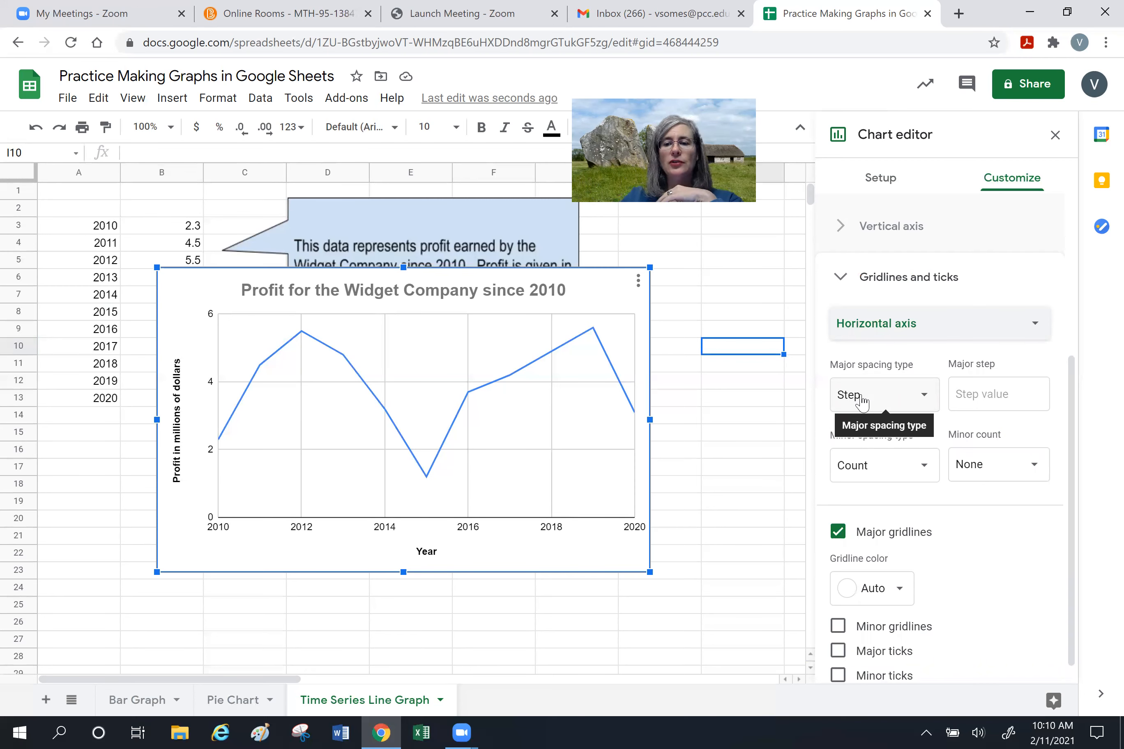
click(977, 387)
text(1)
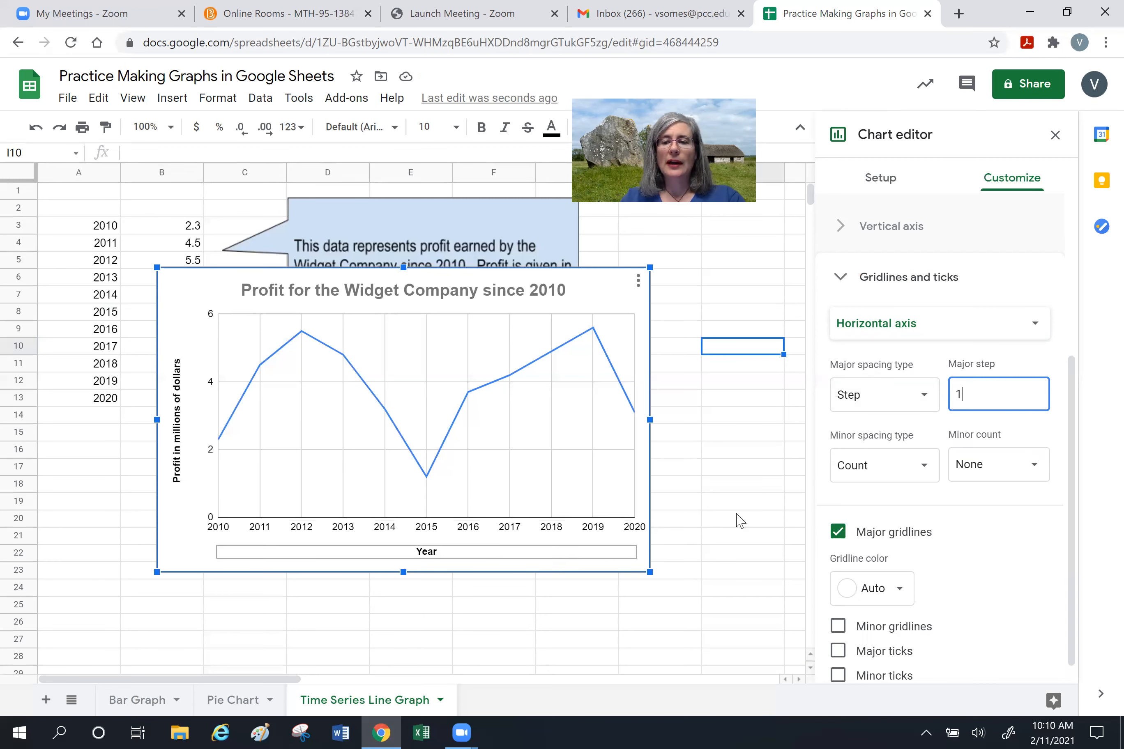
drag(965, 399, 953, 399)
text(5)
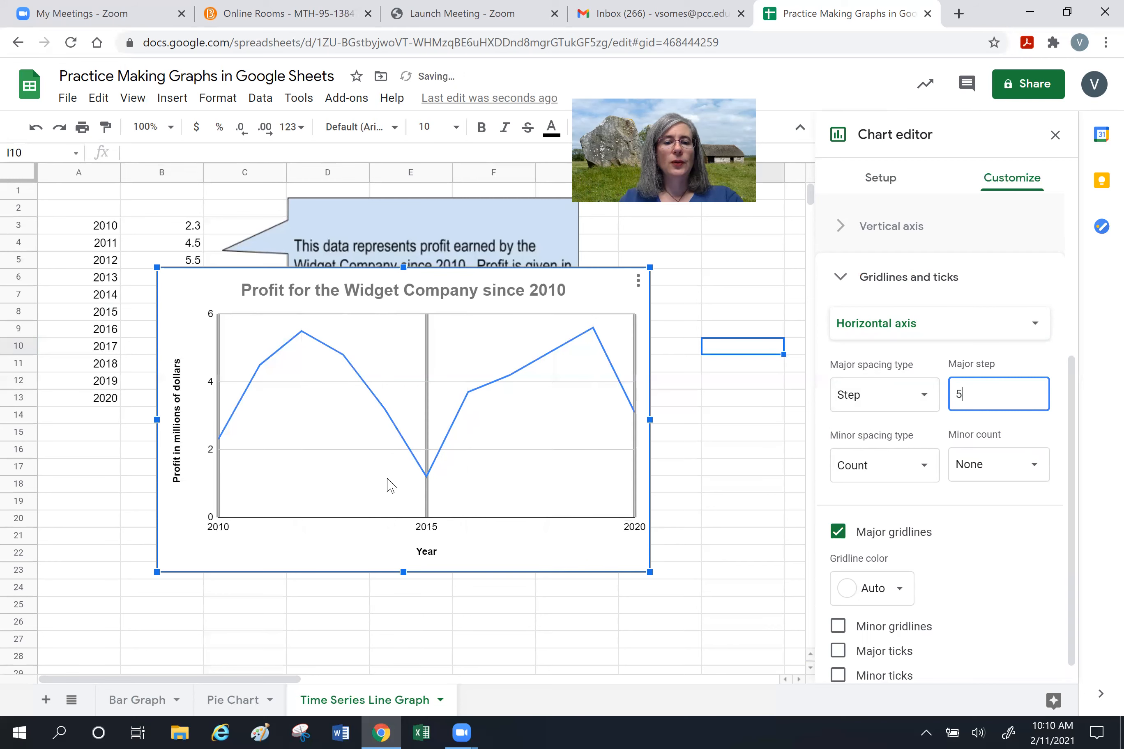
- Set the horizontal axis gridlines to a major step of 2 with a minor count of 1
drag(970, 396, 955, 397)
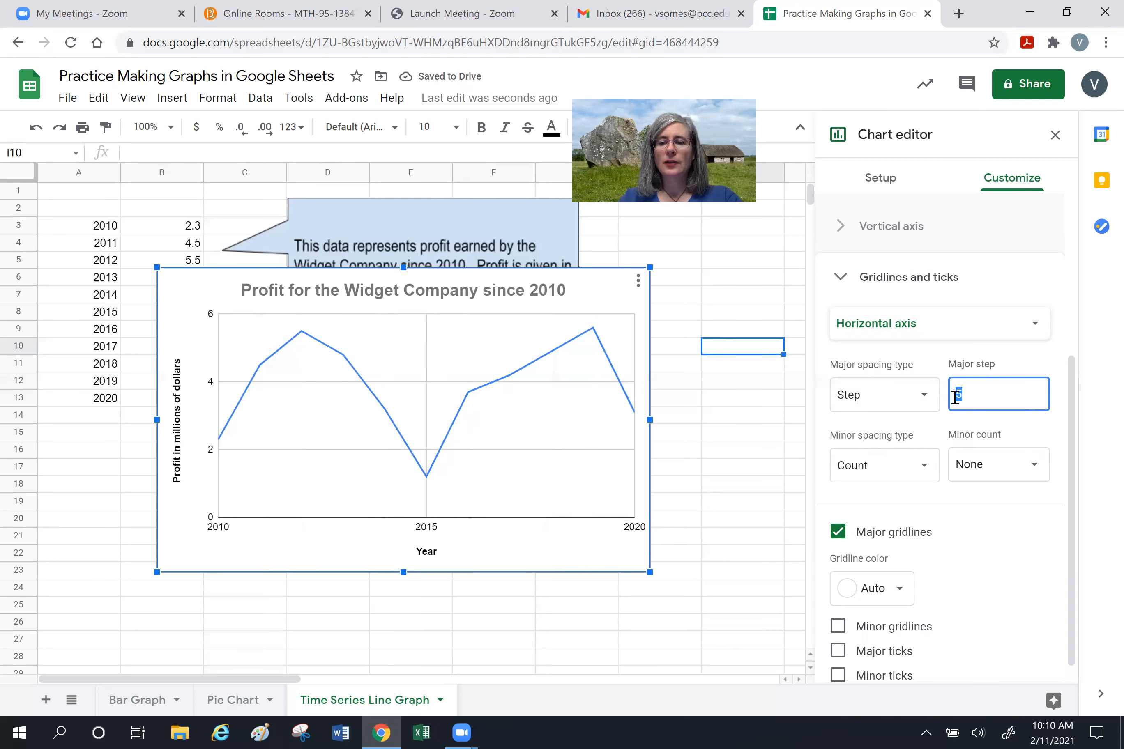
text(2)
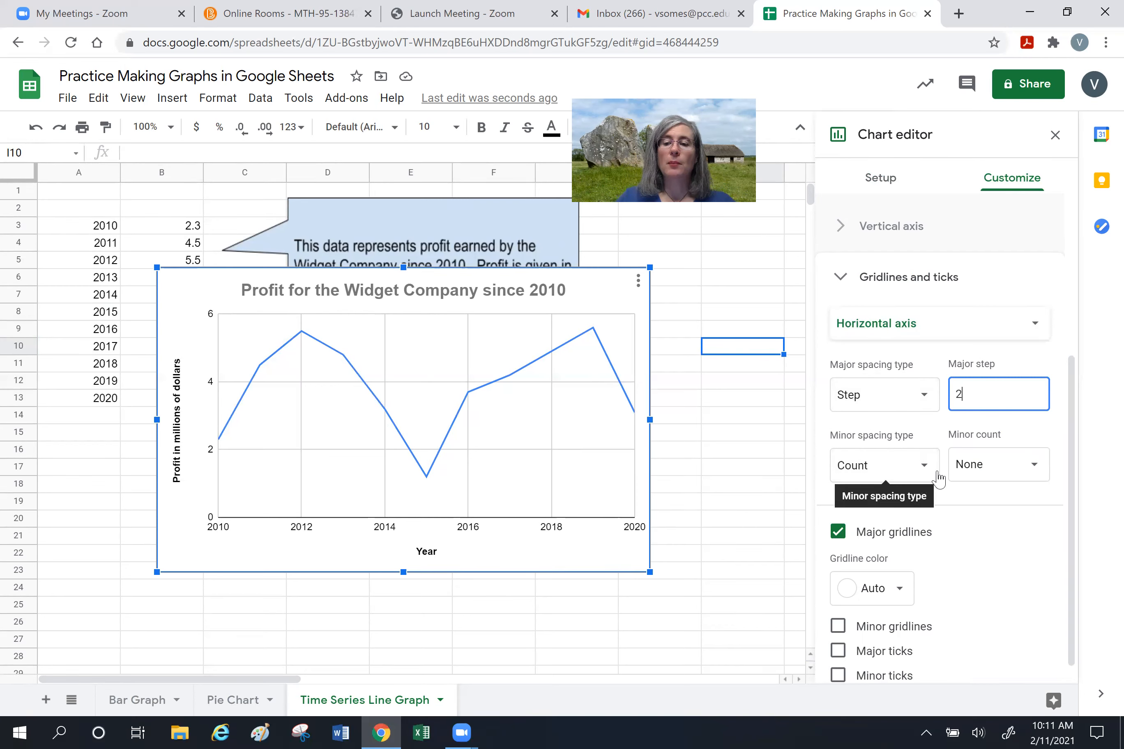
click(1031, 466)
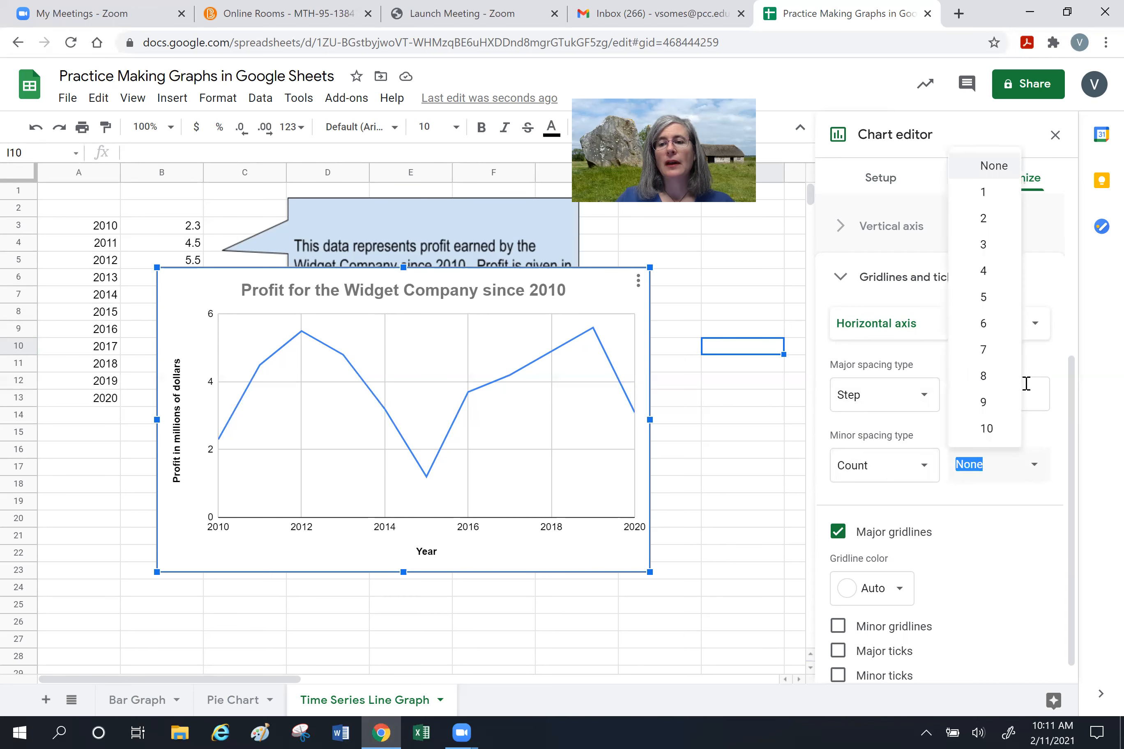
click(985, 194)
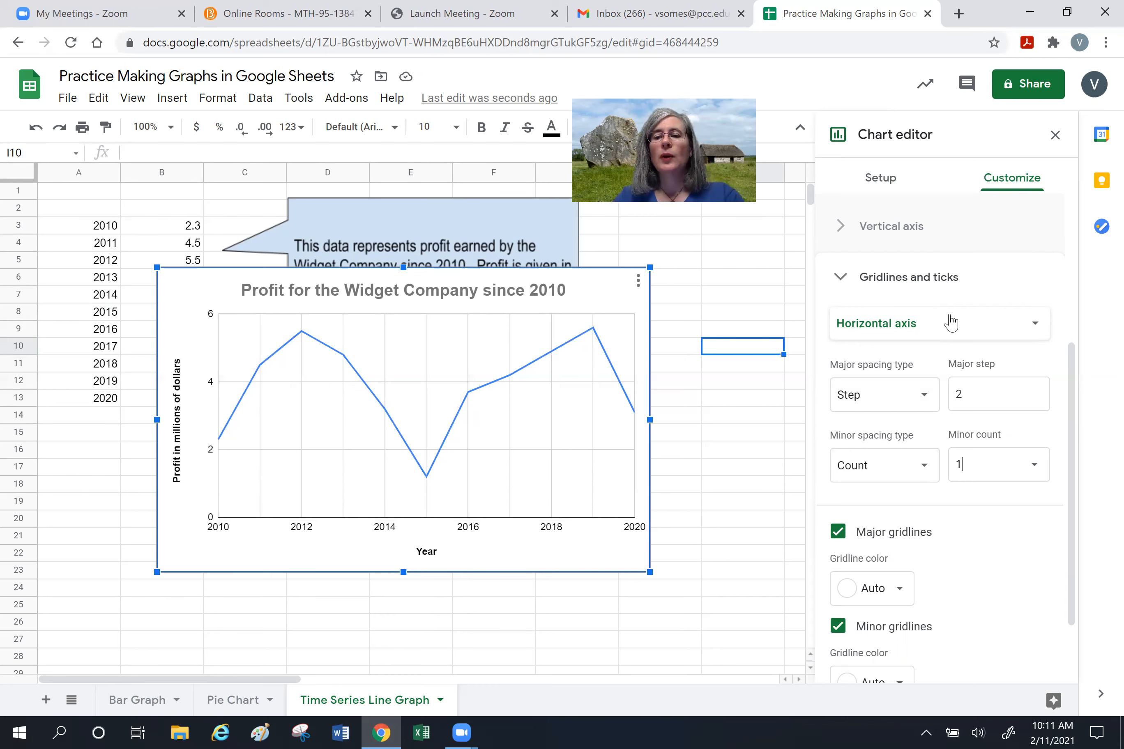
- Set the major step of the vertical axis gridlines to 1
click(909, 337)
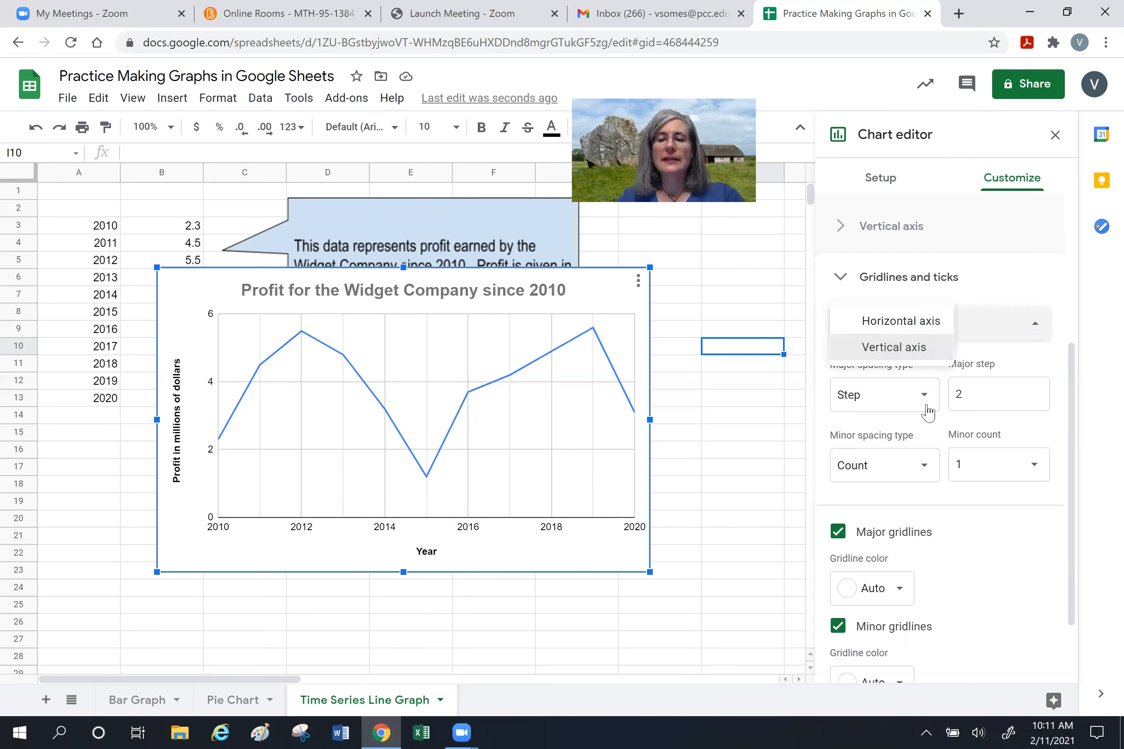
click(908, 348)
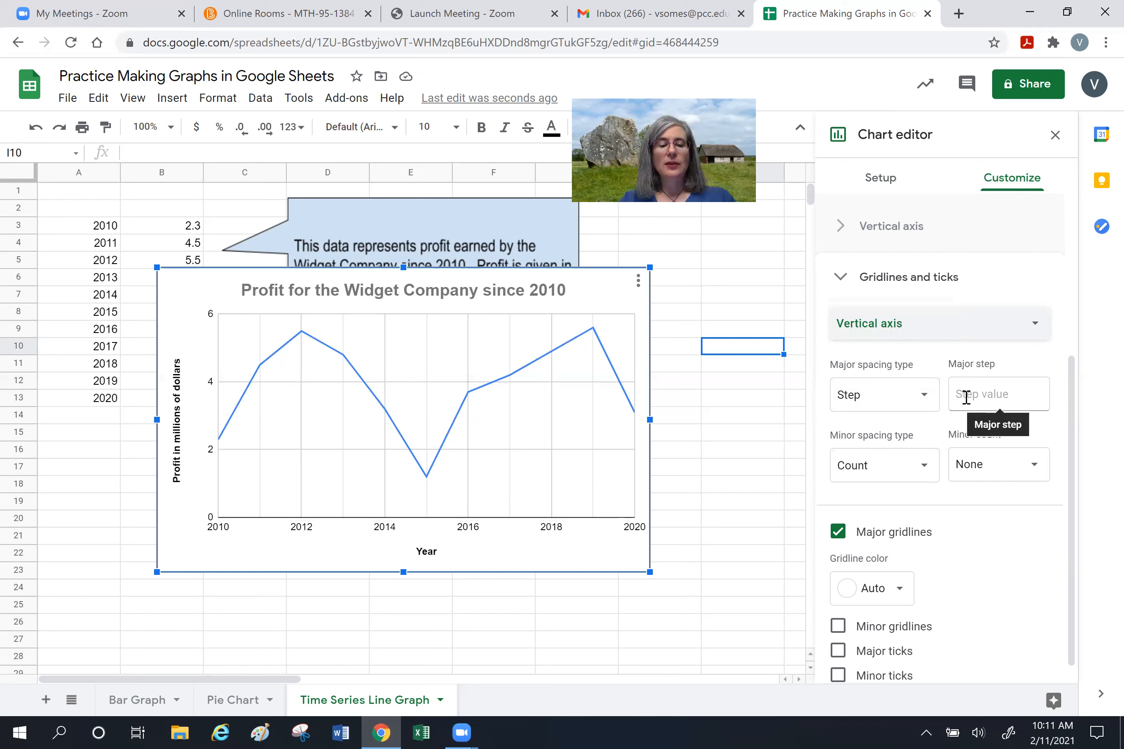
click(966, 398)
text(1)
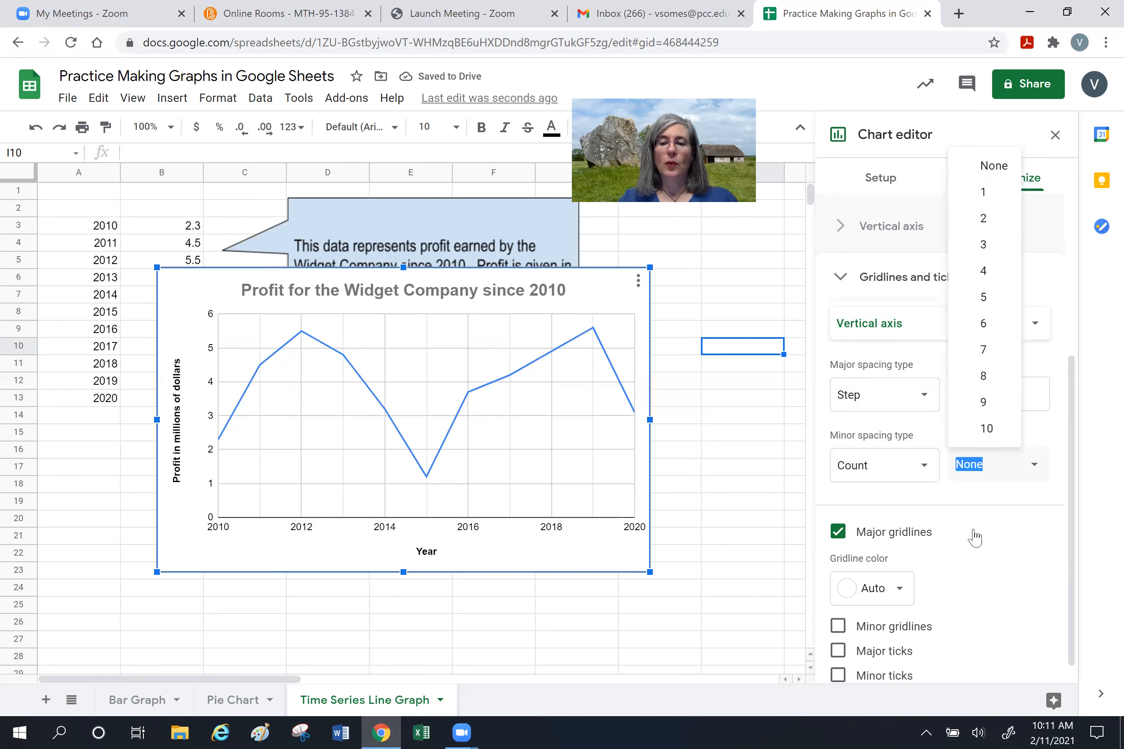
- Switch the vertical axis minor spacing type to Step with a minor step of 0.5, and leave the gridline settings
click(924, 468)
click(880, 446)
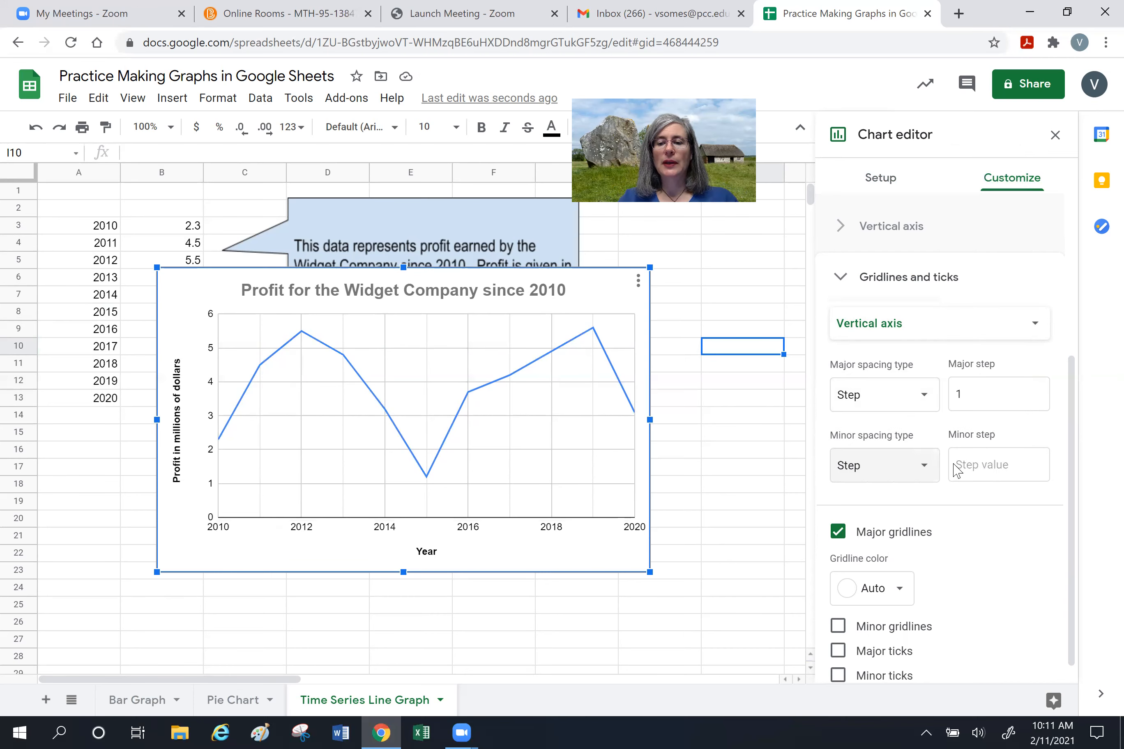
click(982, 465)
text(.5)
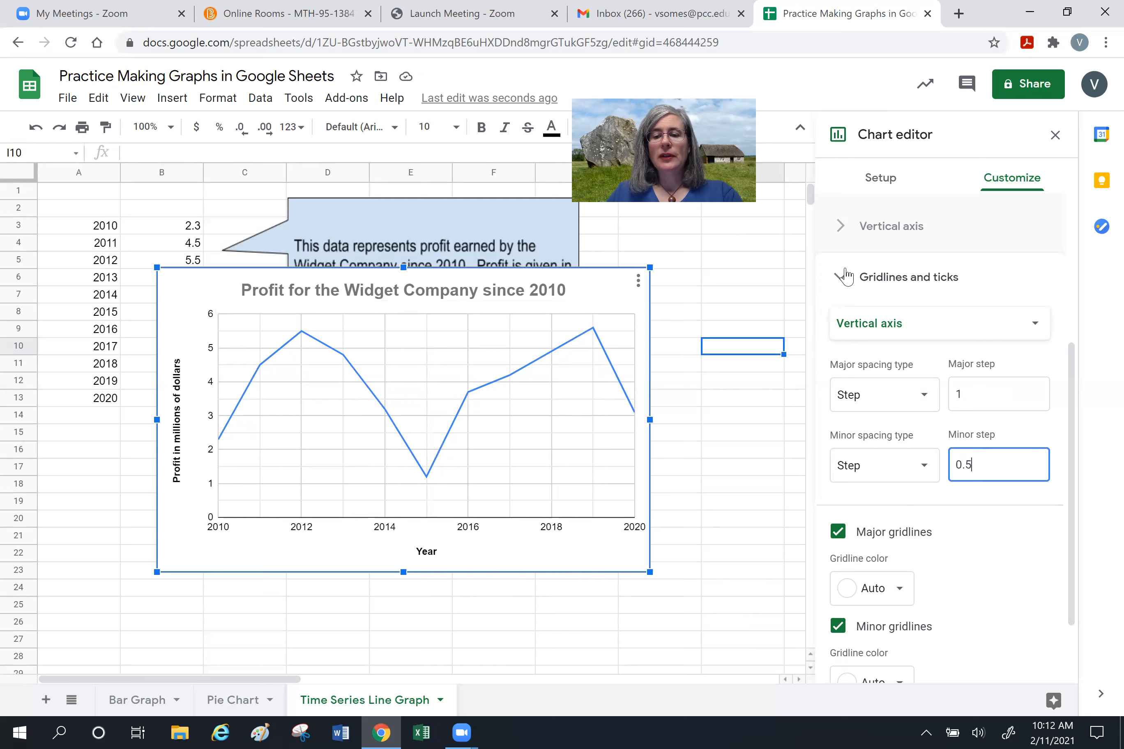
scroll(888, 483, down, 2)
scroll(888, 484, up, 6)
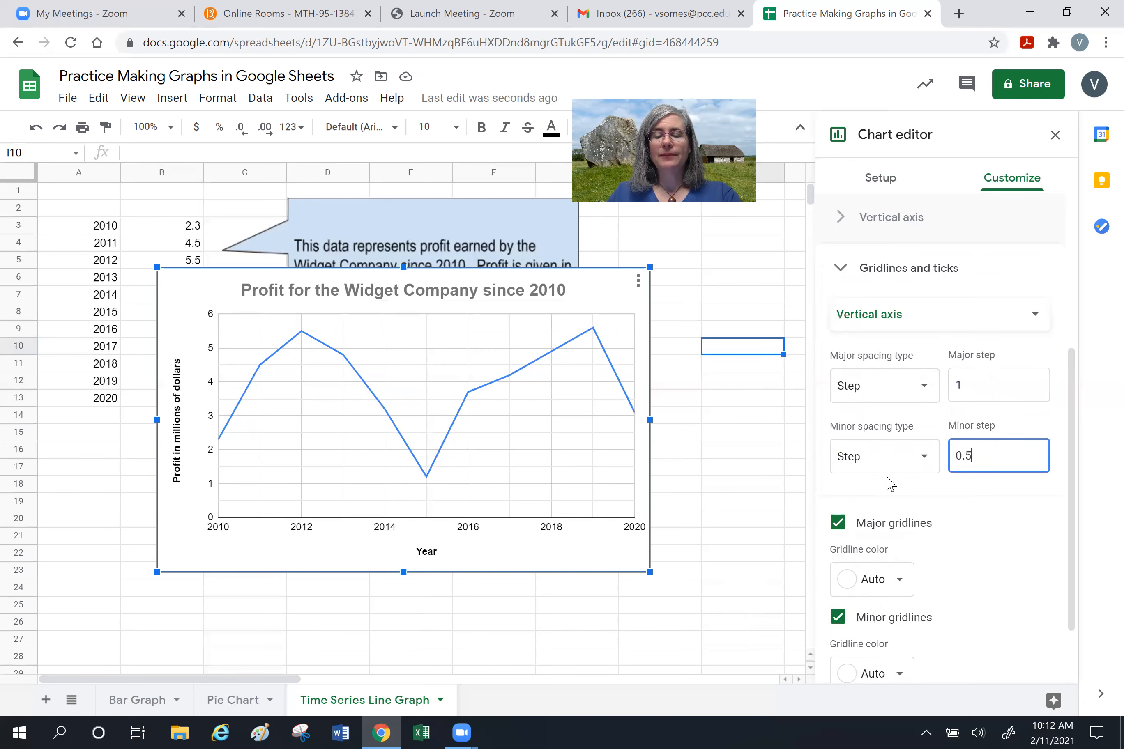
click(842, 515)
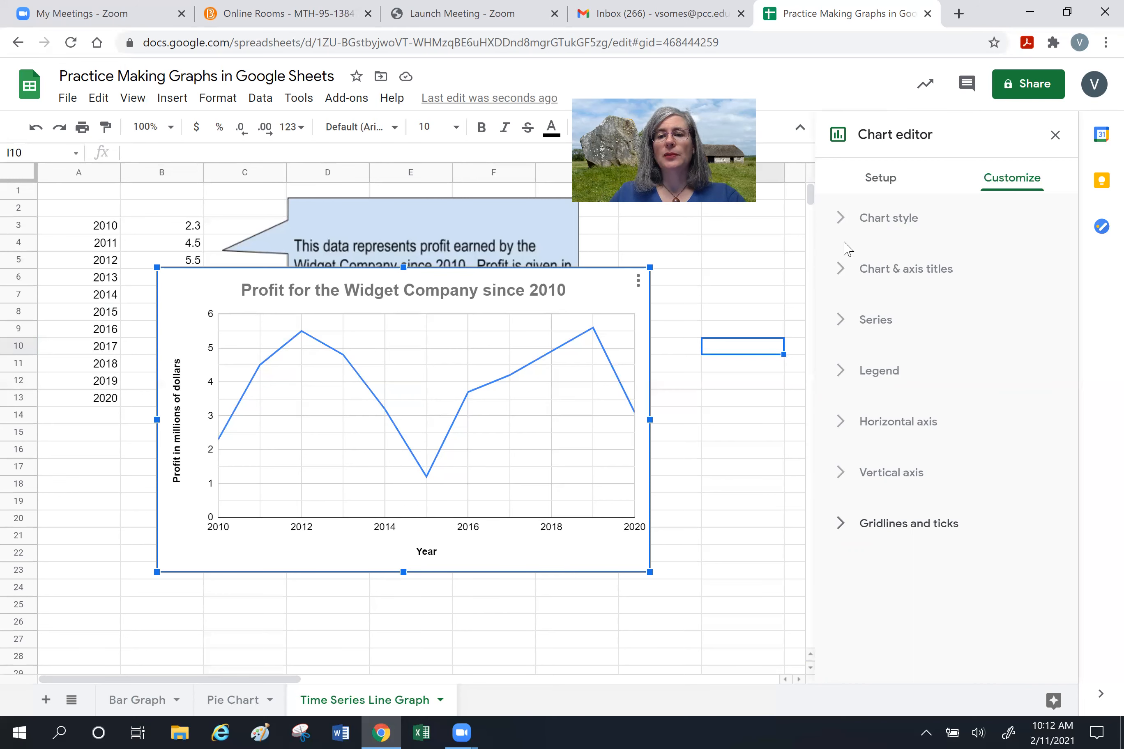
click(846, 220)
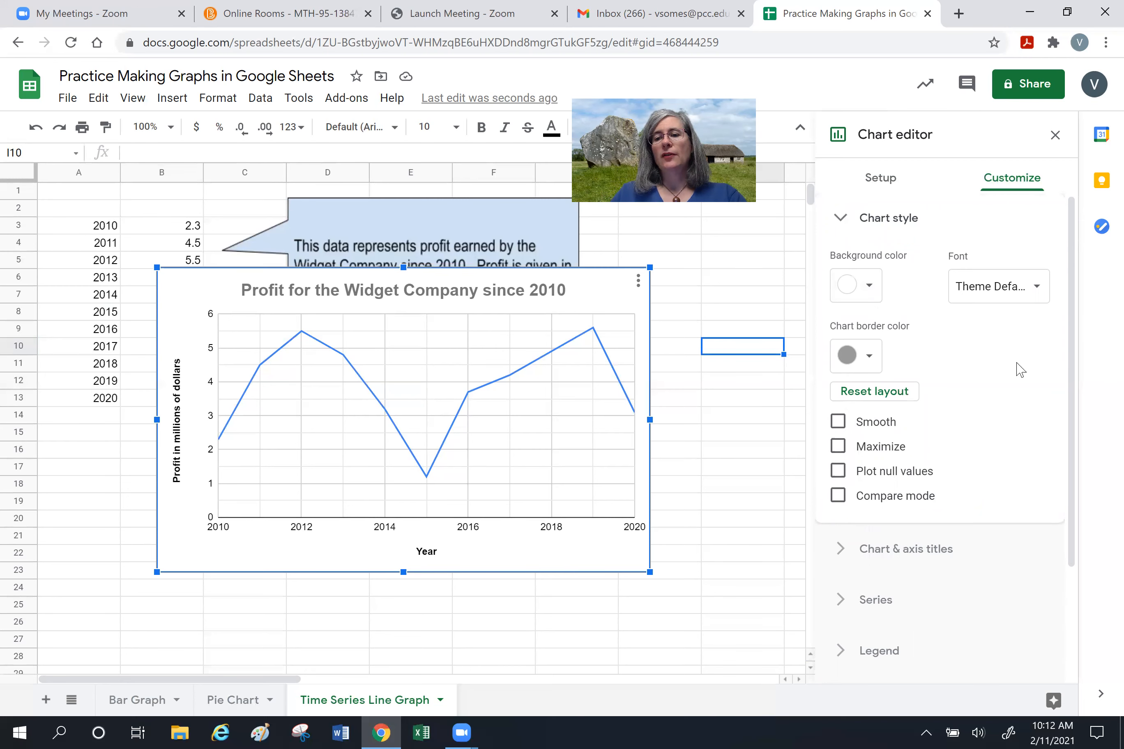
click(840, 221)
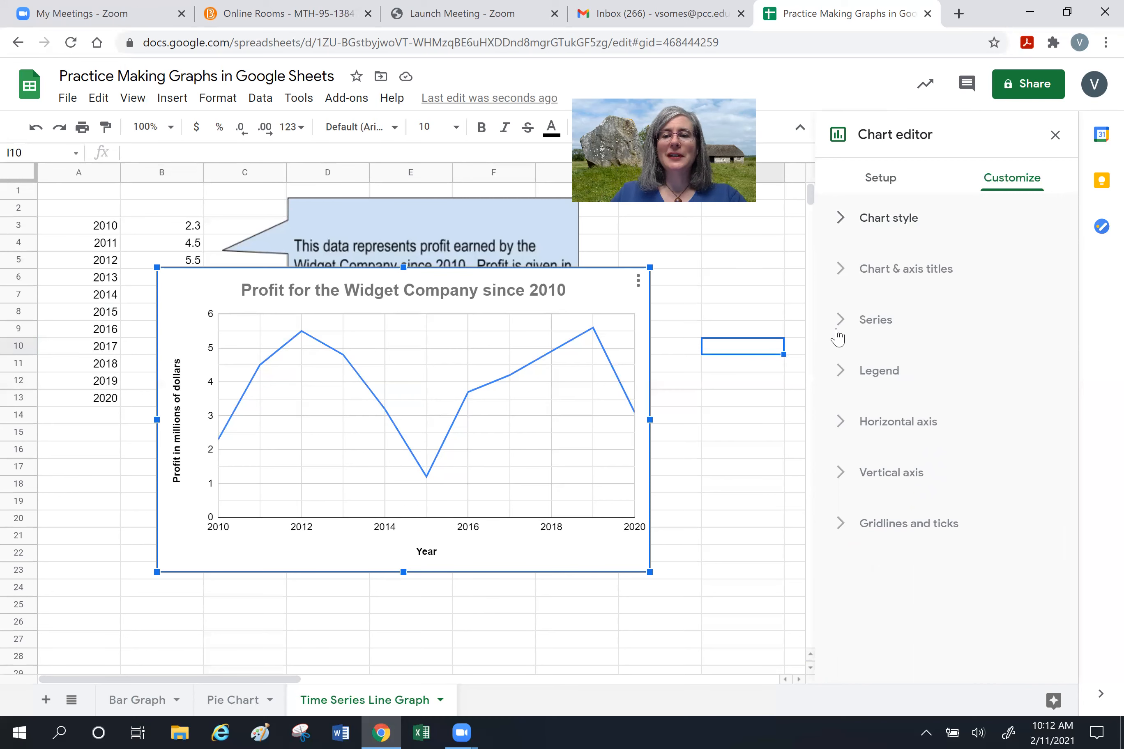
- Try a dashed line type on the chart's profit series and return it to a solid line
click(837, 319)
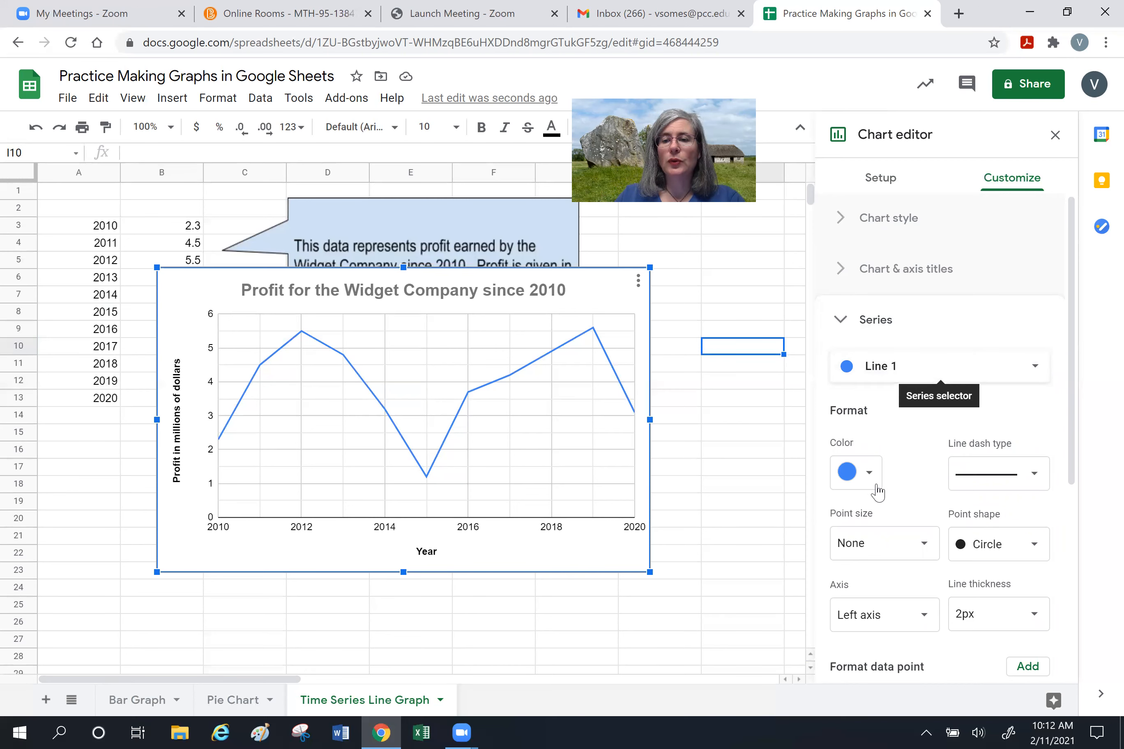
scroll(955, 426, down, 2)
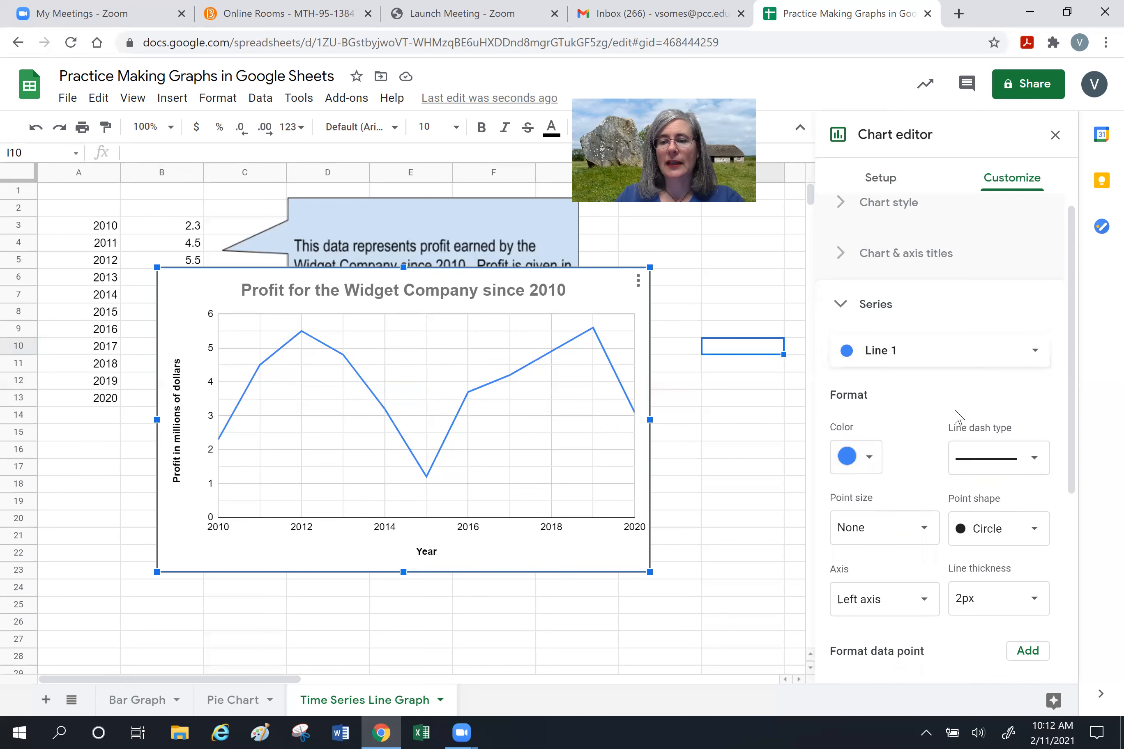
click(1026, 393)
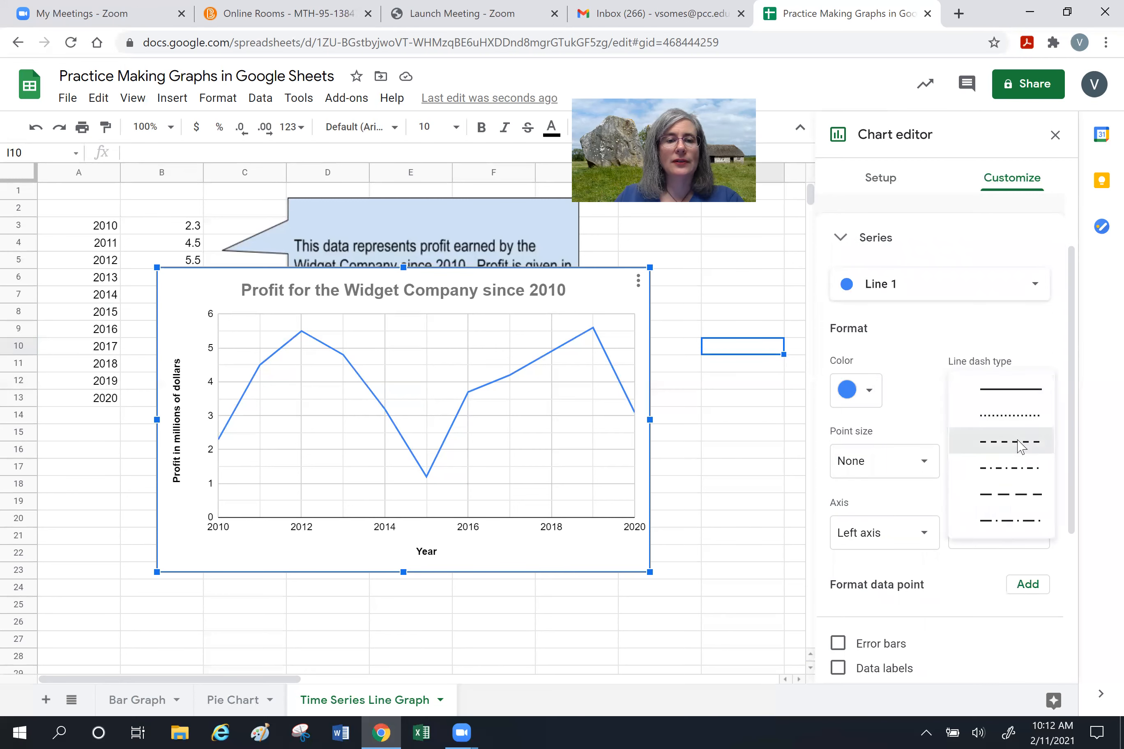
click(1015, 441)
click(1013, 393)
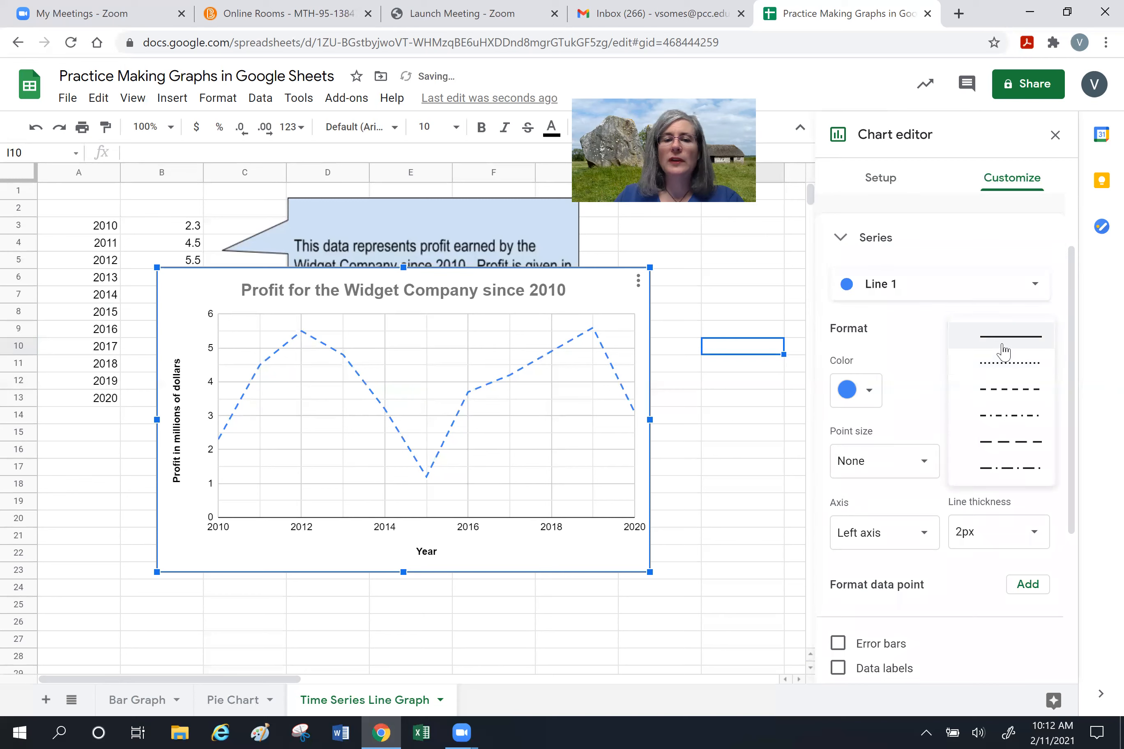
click(1004, 347)
- Set the point size of the profit series to 7px
scroll(919, 387, down, 2)
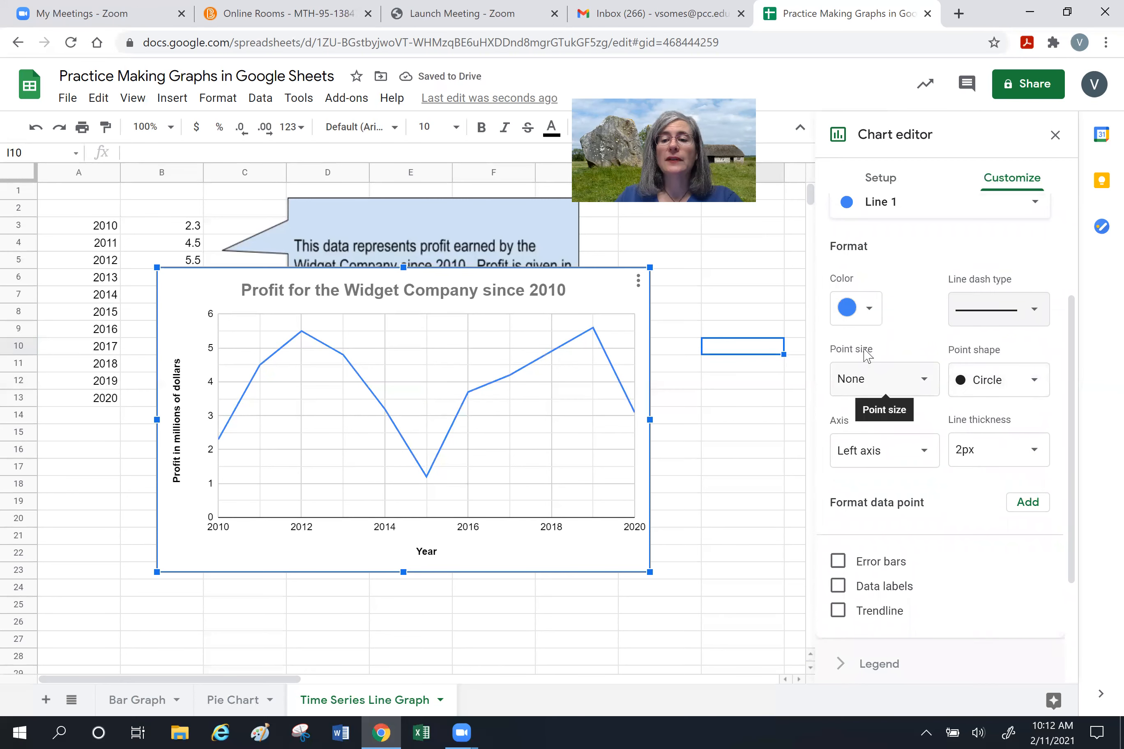
click(904, 398)
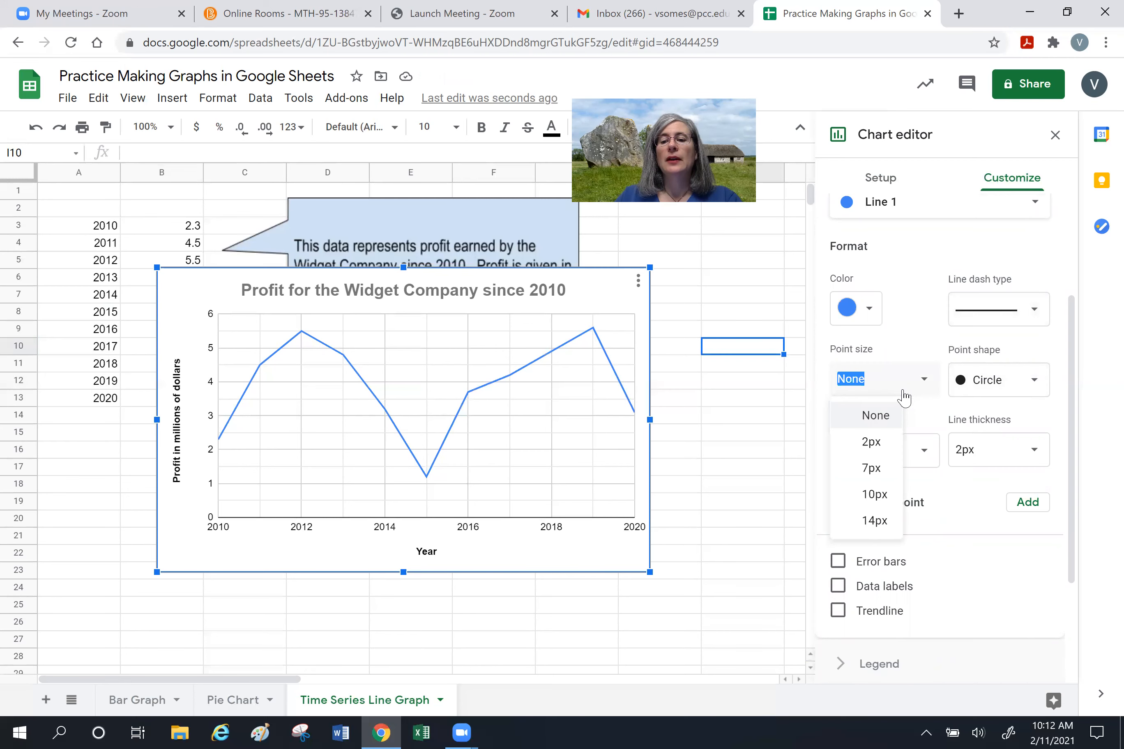
click(871, 468)
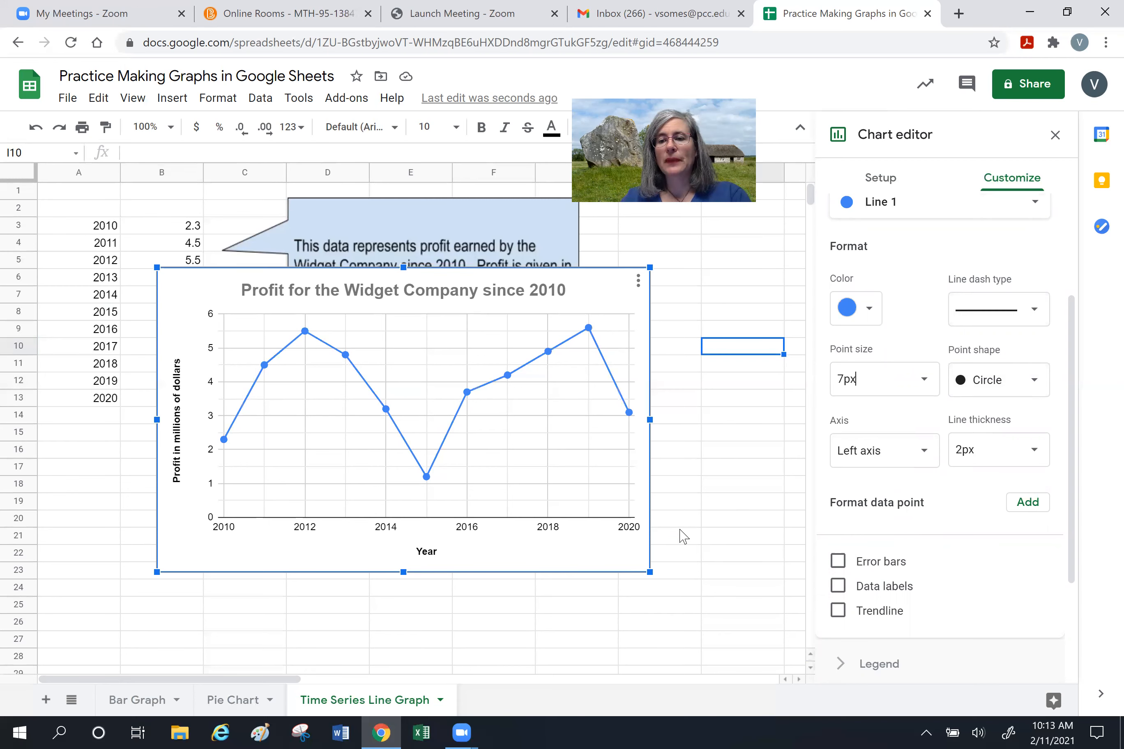
- Try the Triangle, Star and Hexagon point shapes on the profit series and return to Circle
click(1013, 389)
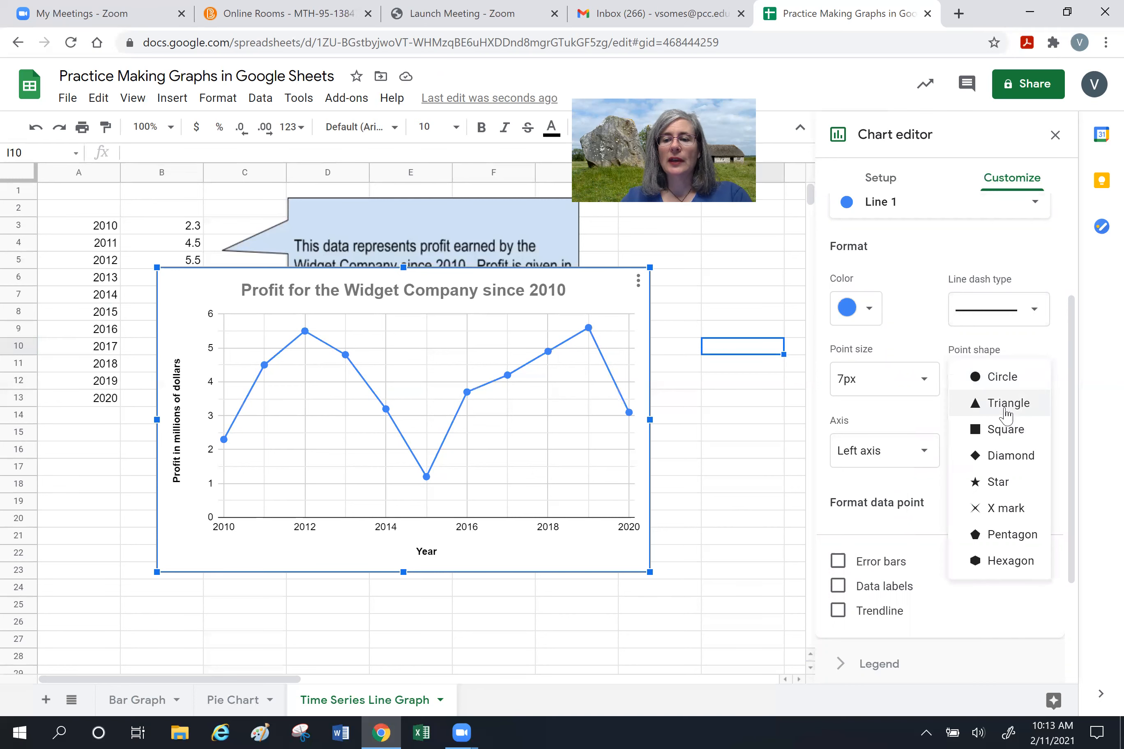
click(1006, 414)
click(1014, 386)
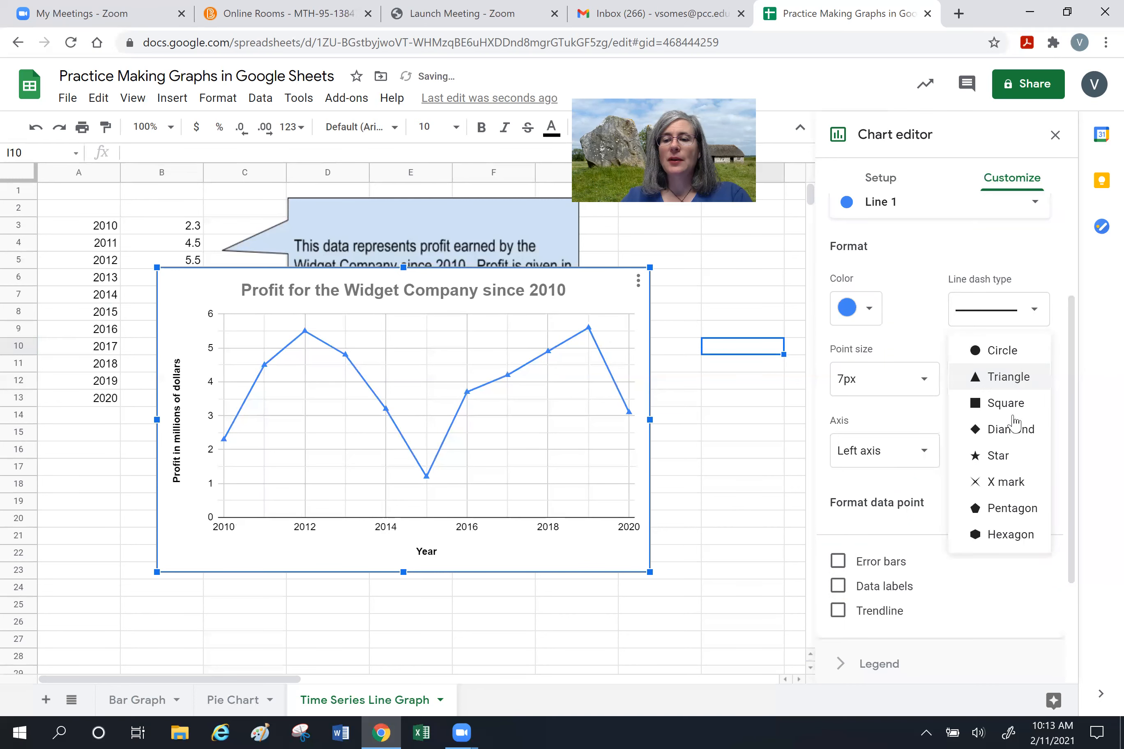
click(1009, 453)
click(1014, 386)
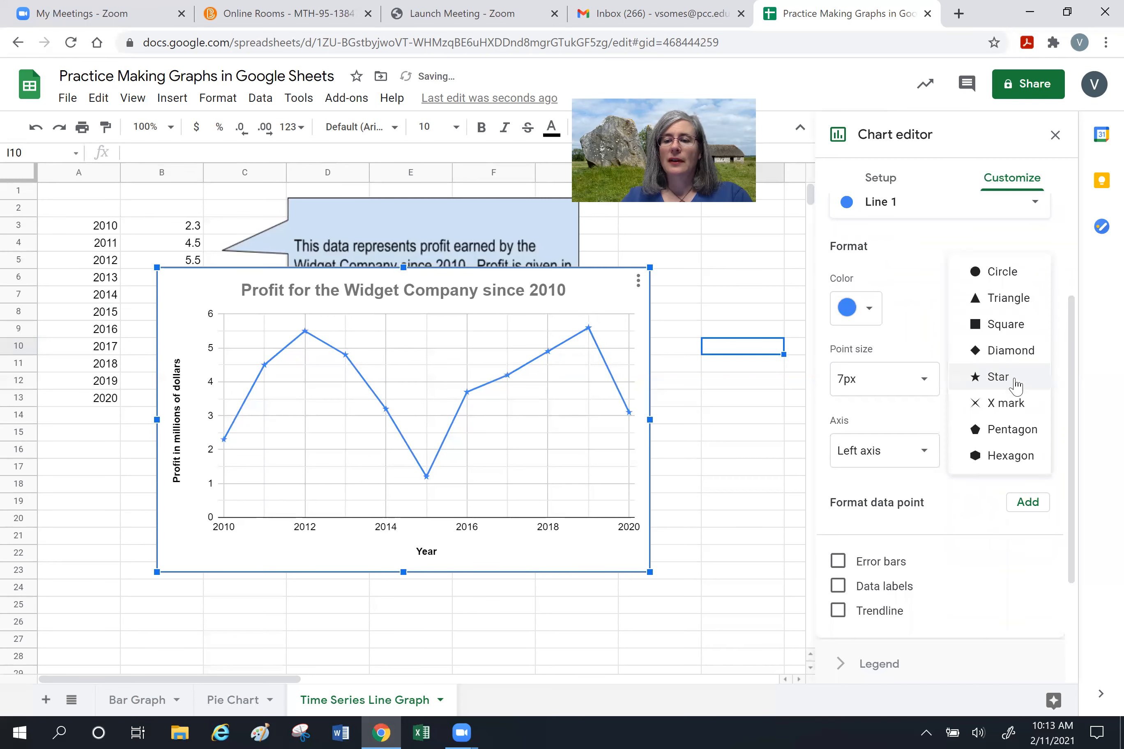
click(1007, 449)
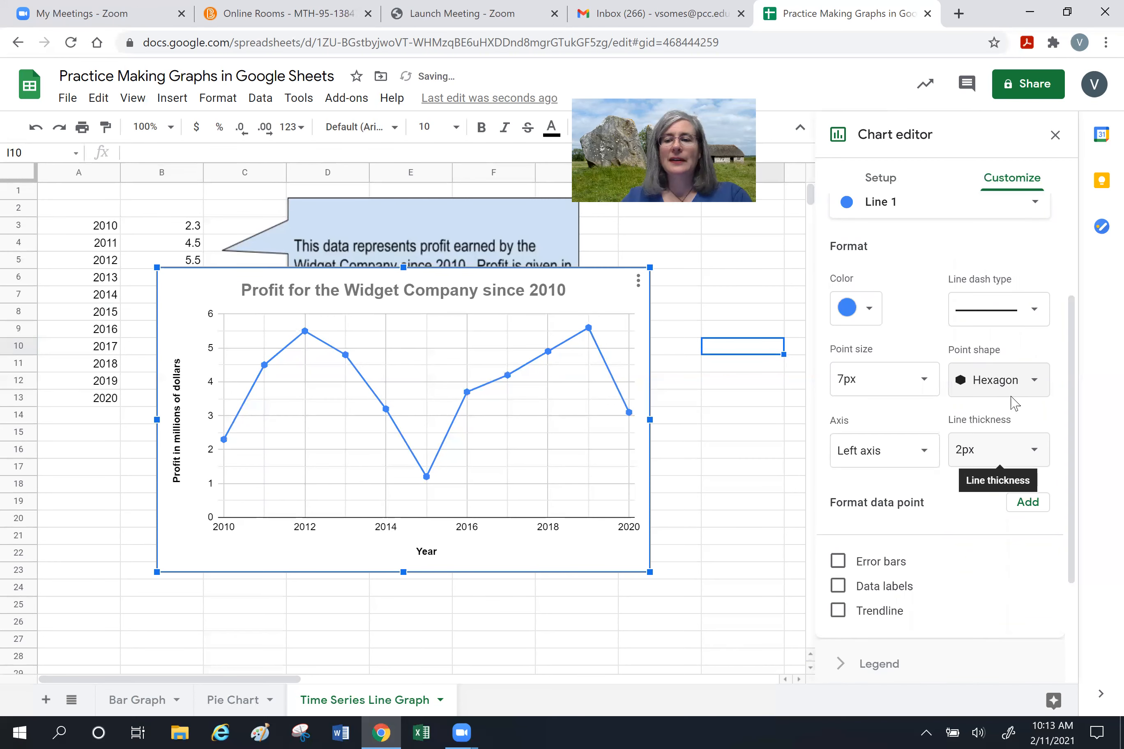
click(1014, 381)
click(994, 194)
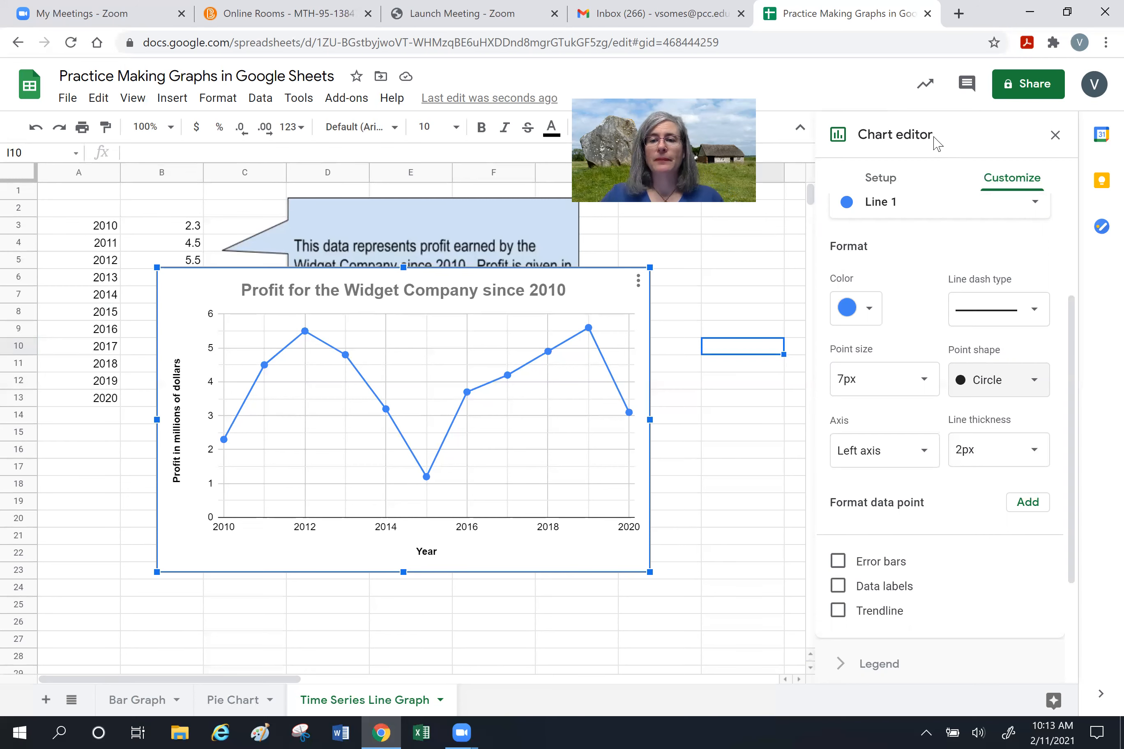
- Leave the series settings and close the chart editor by selecting cell I15
scroll(911, 331, up, 3)
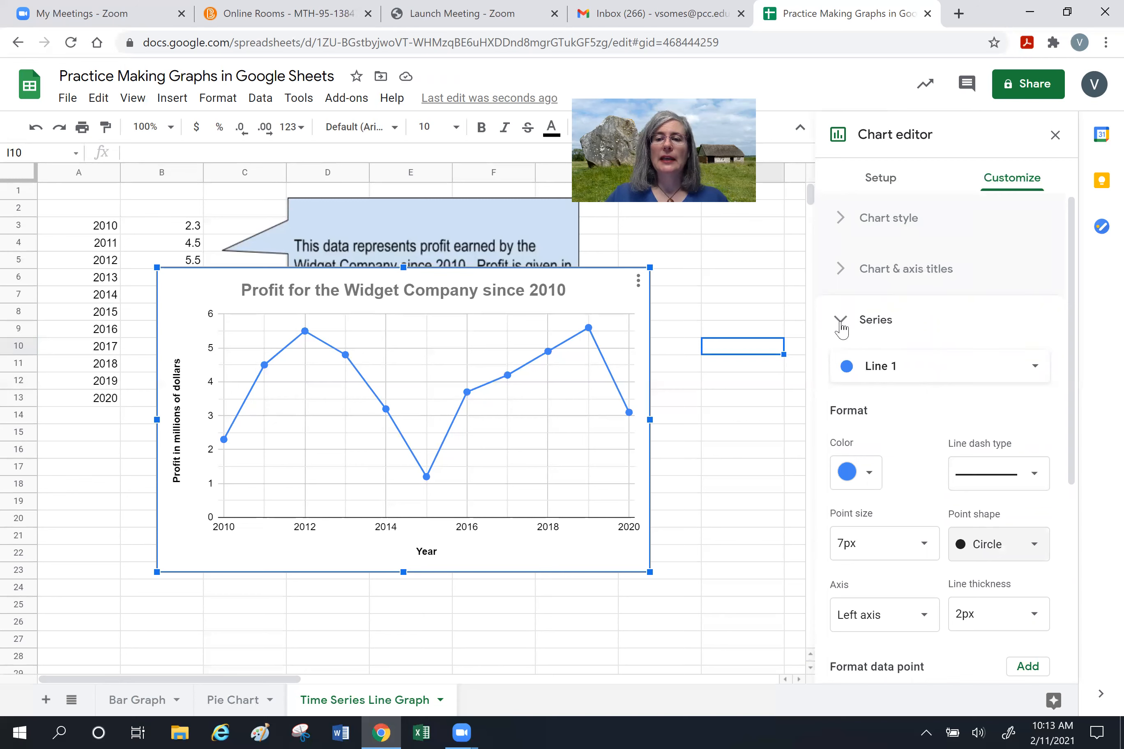
click(873, 320)
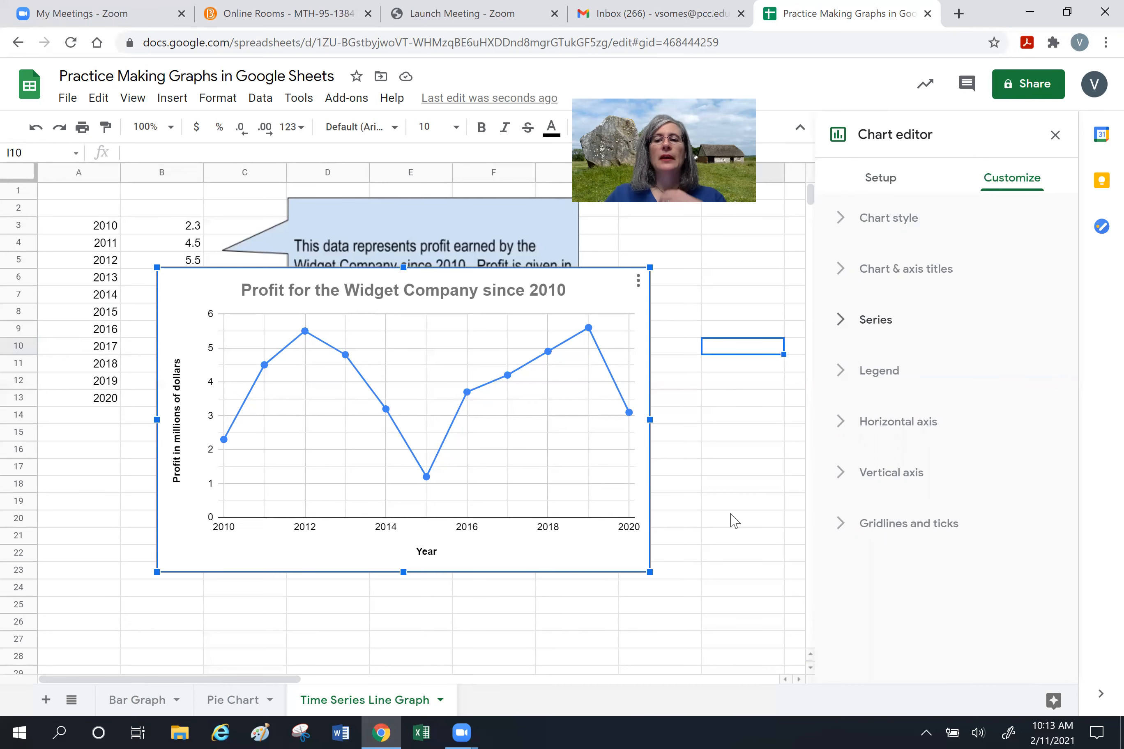
click(740, 437)
click(741, 432)
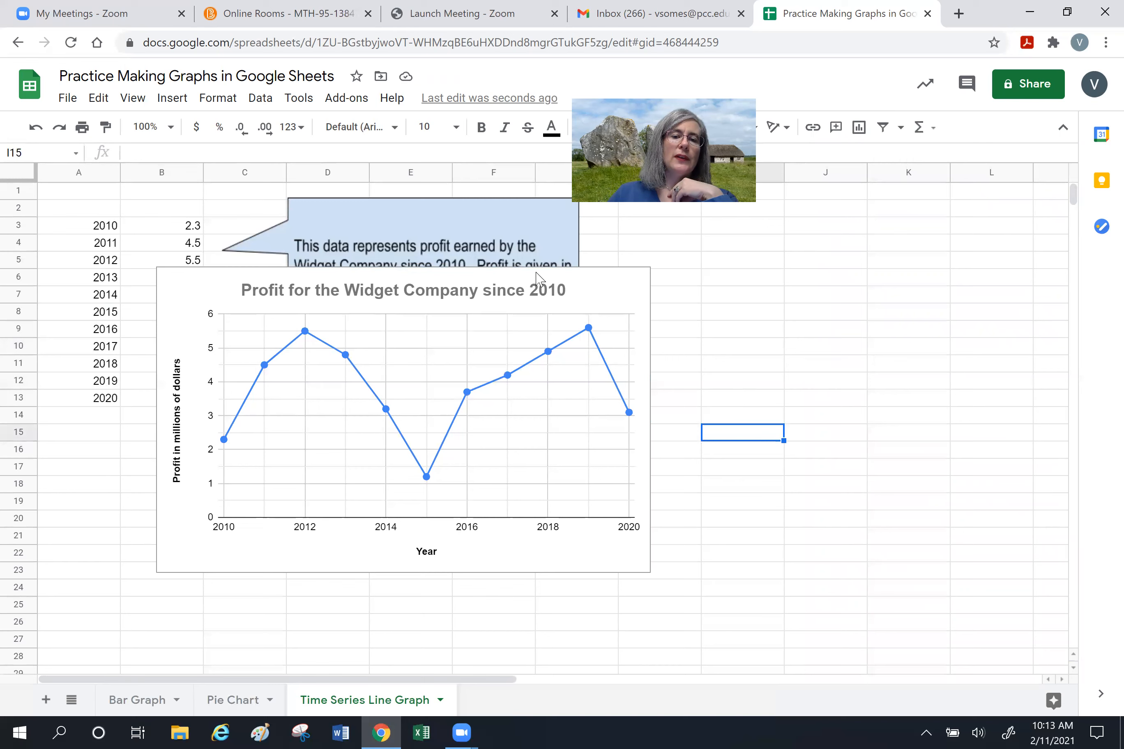
- Copy the finished Widget Company profit chart to the clipboard
click(608, 289)
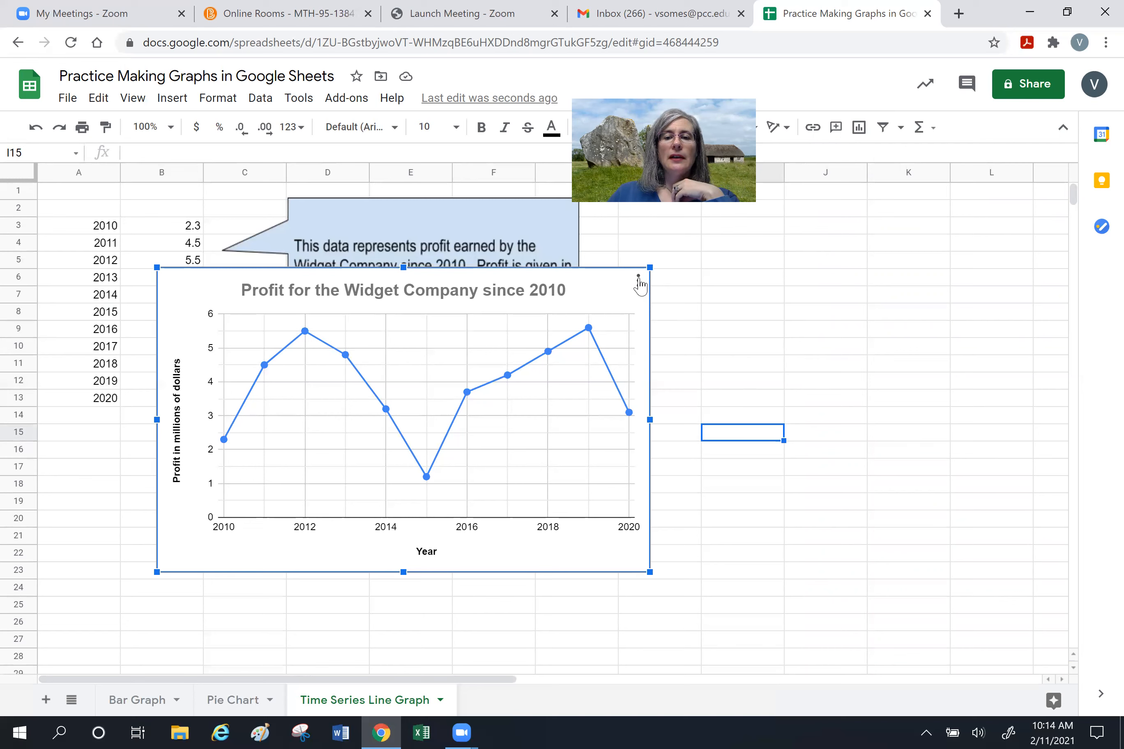
click(638, 281)
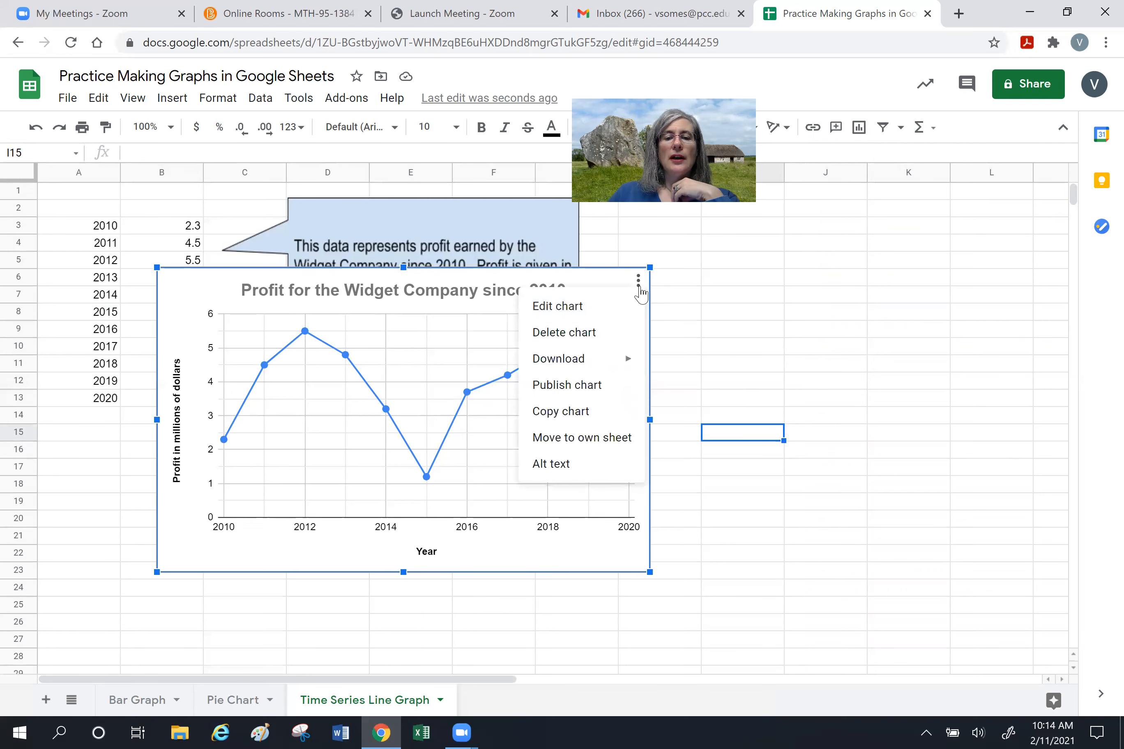
click(603, 416)
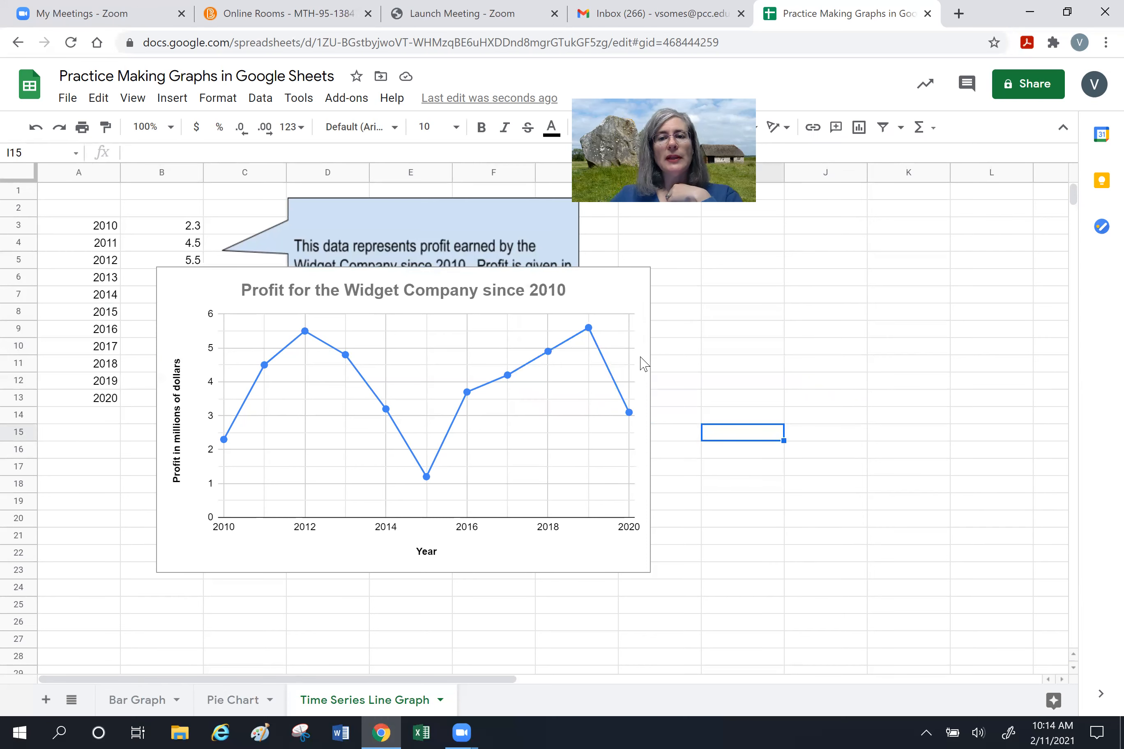